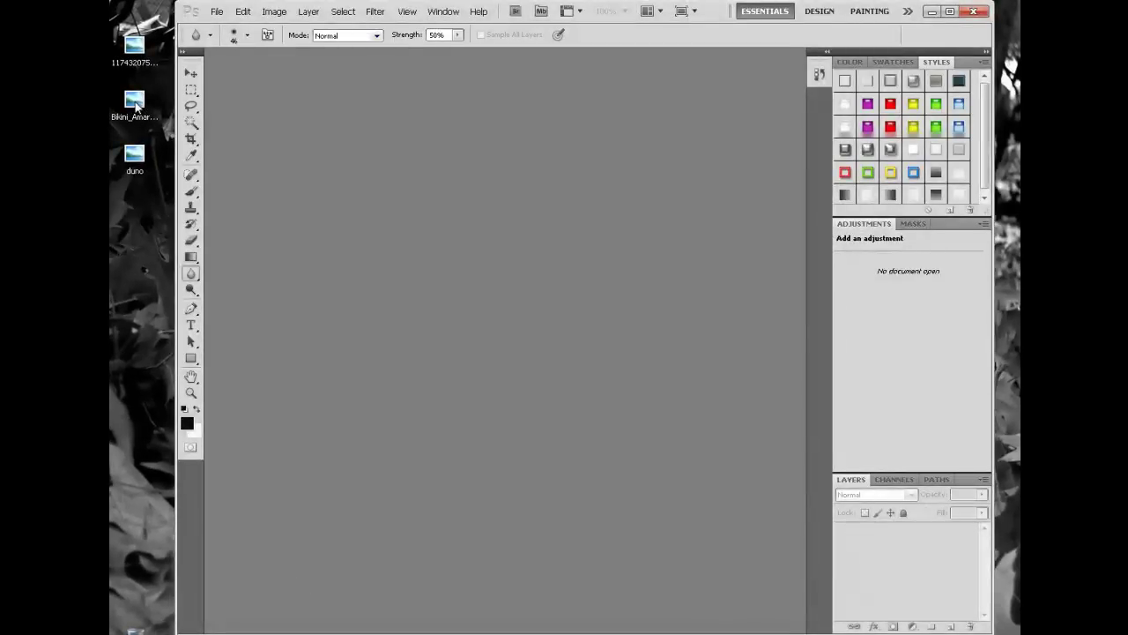
- Open Bikini_Amarillo_Y_Serpiente.jpg from the desktop and duplicate its Background layer as Background copy
left_click(137, 107)
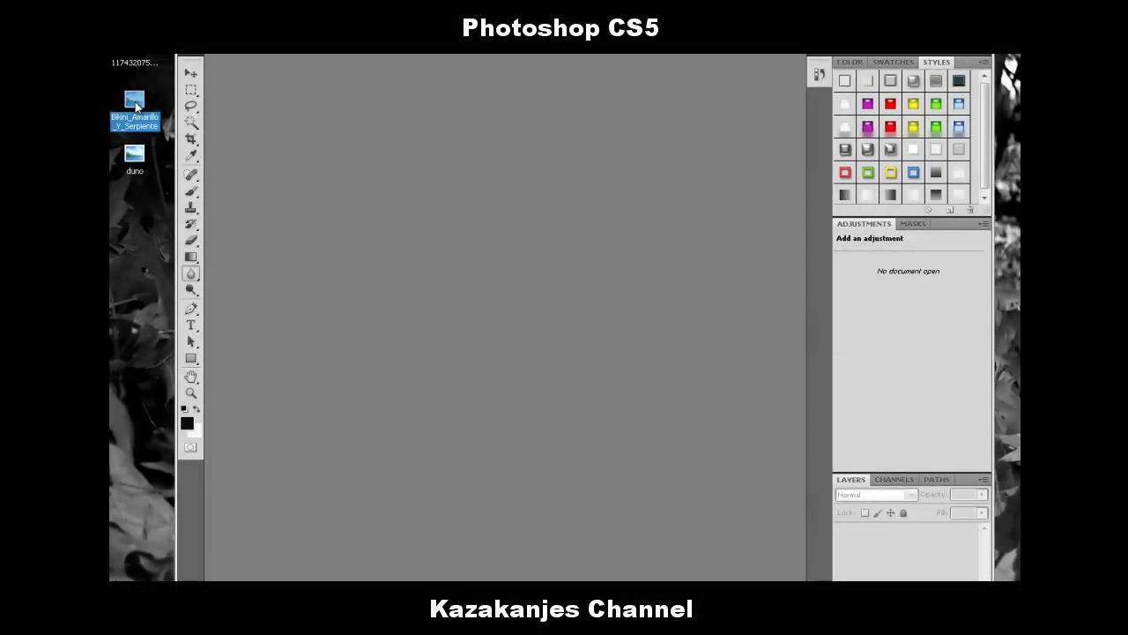
left_click_drag(139, 111, 391, 176)
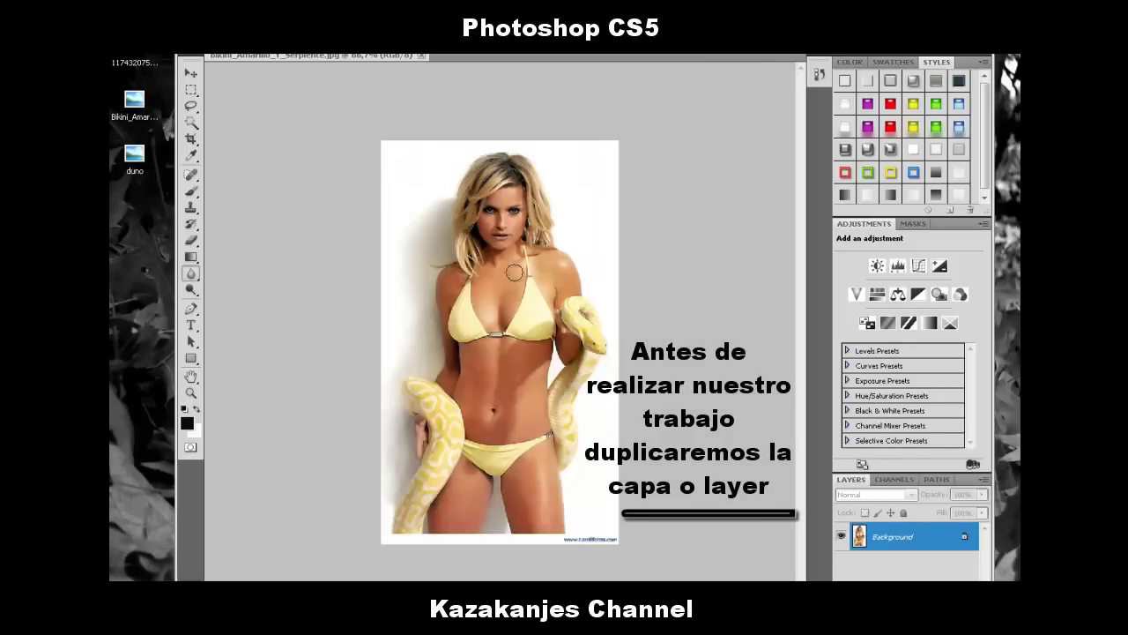
key("w")
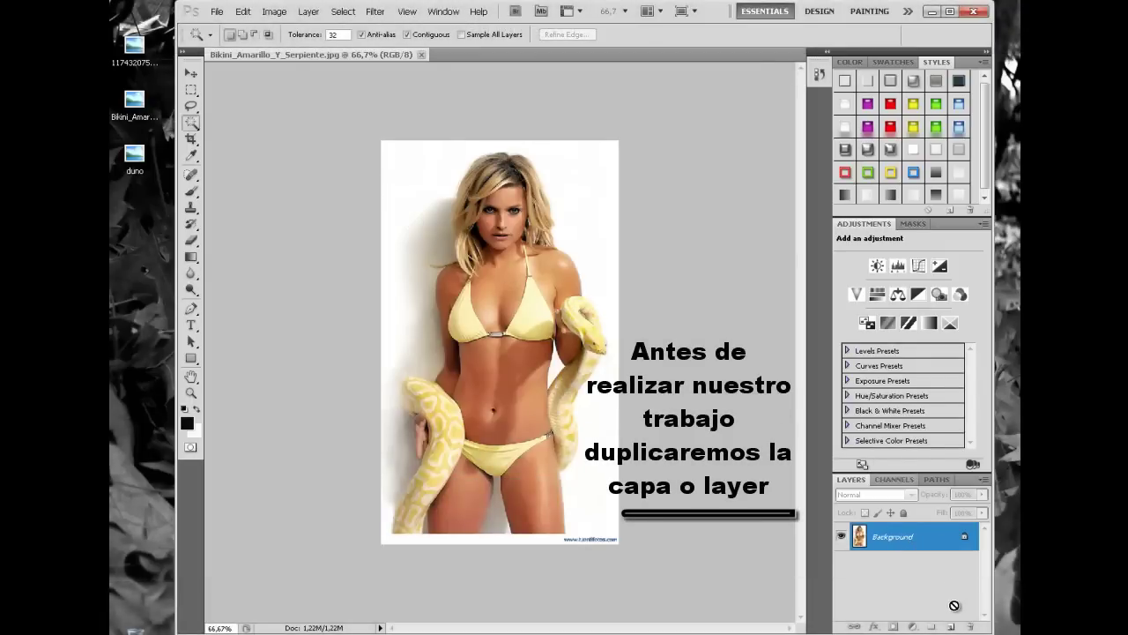
left_click_drag(952, 626, 952, 626)
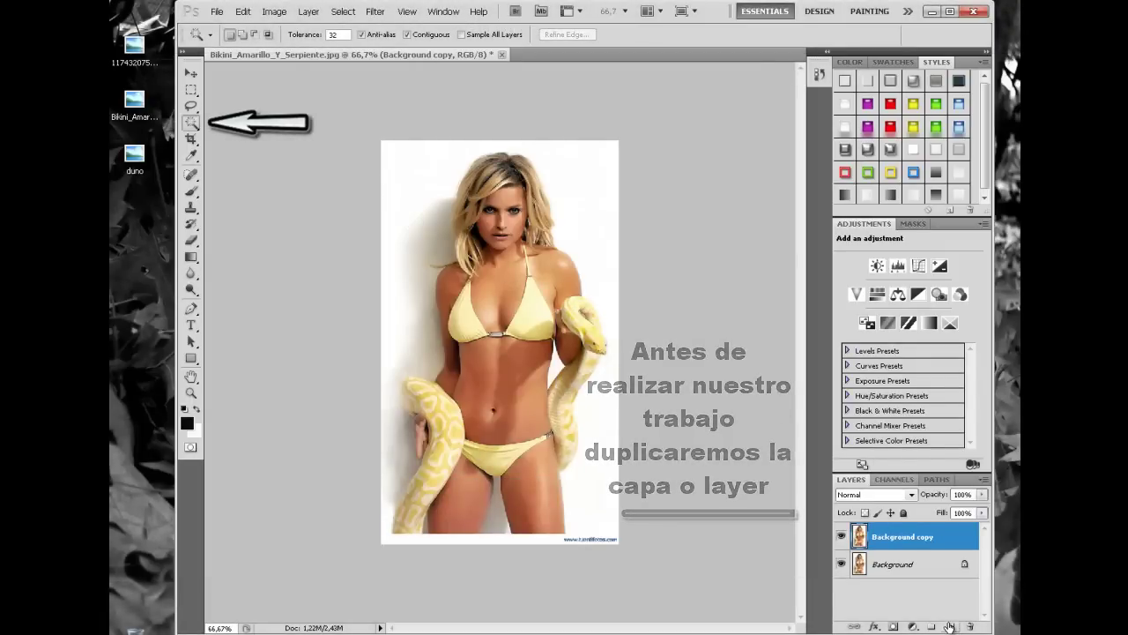
- Magic Wand the white backdrop, start erasing it, and hide the Background layer
left_click(419, 203)
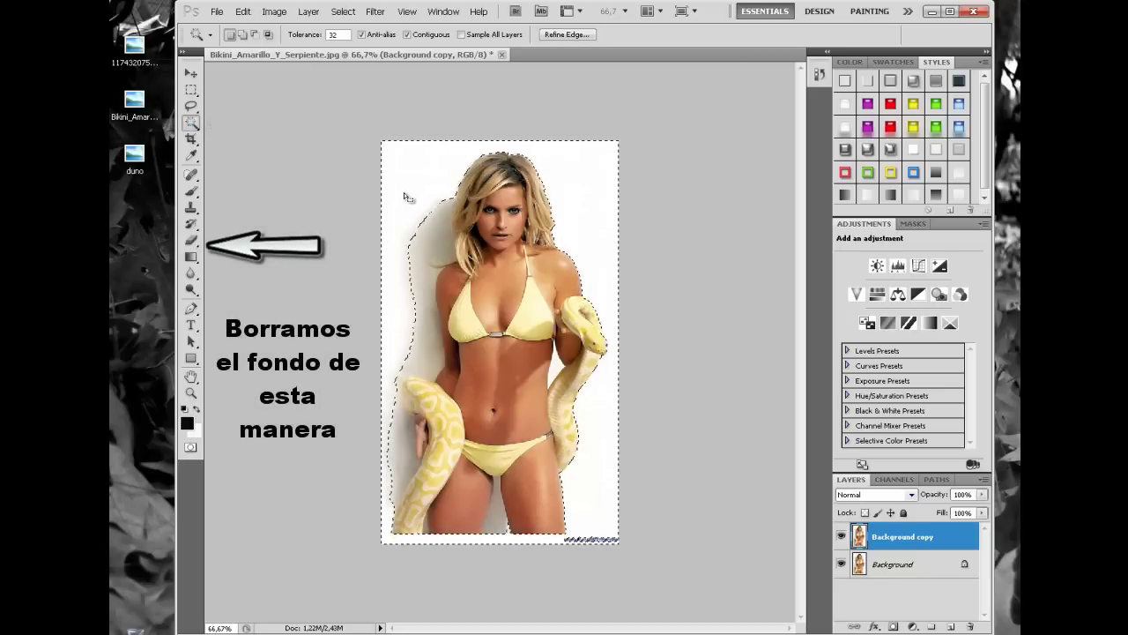
left_click(192, 242)
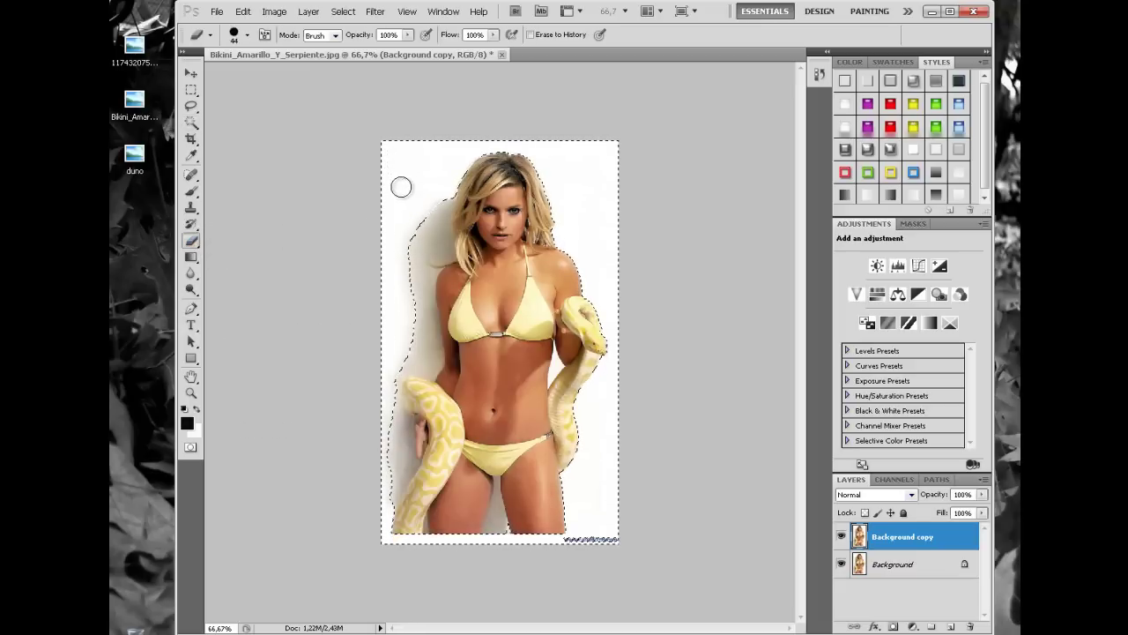
left_click_drag(437, 137, 423, 171)
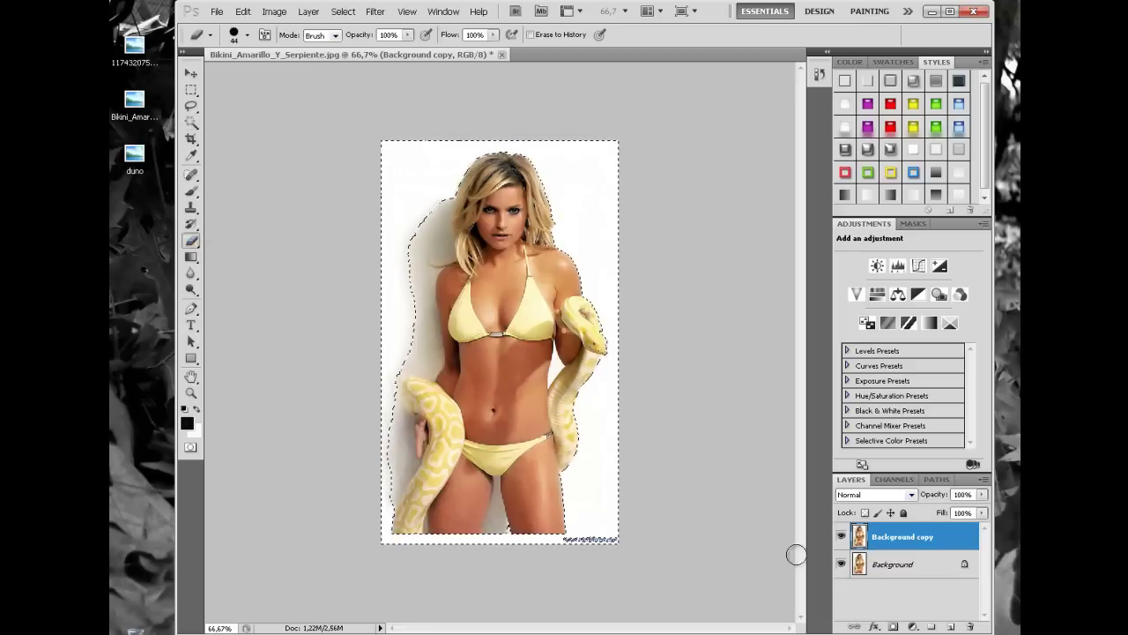
left_click(842, 564)
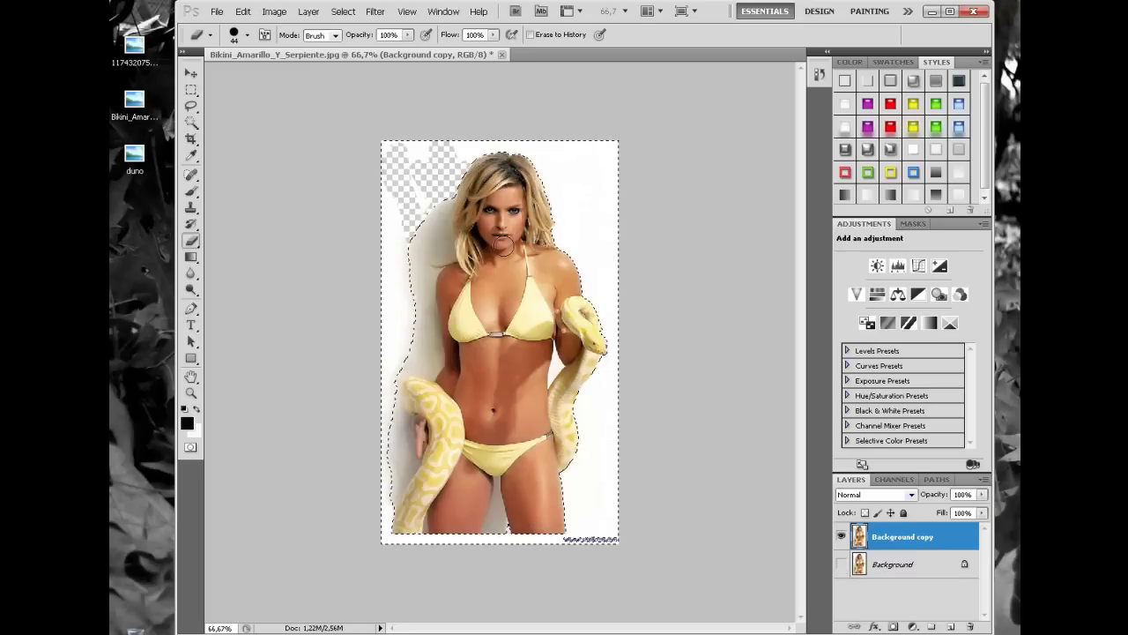
- Set the eraser to 101 px and erase the remaining backdrop around the woman and snake
left_click(247, 35)
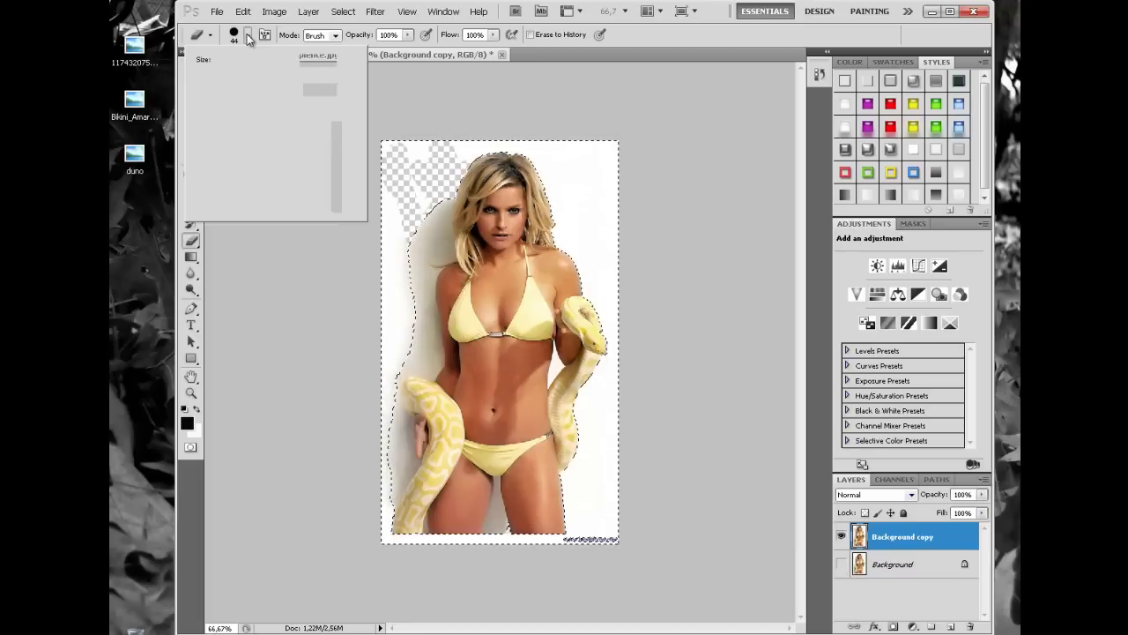
left_click(264, 75)
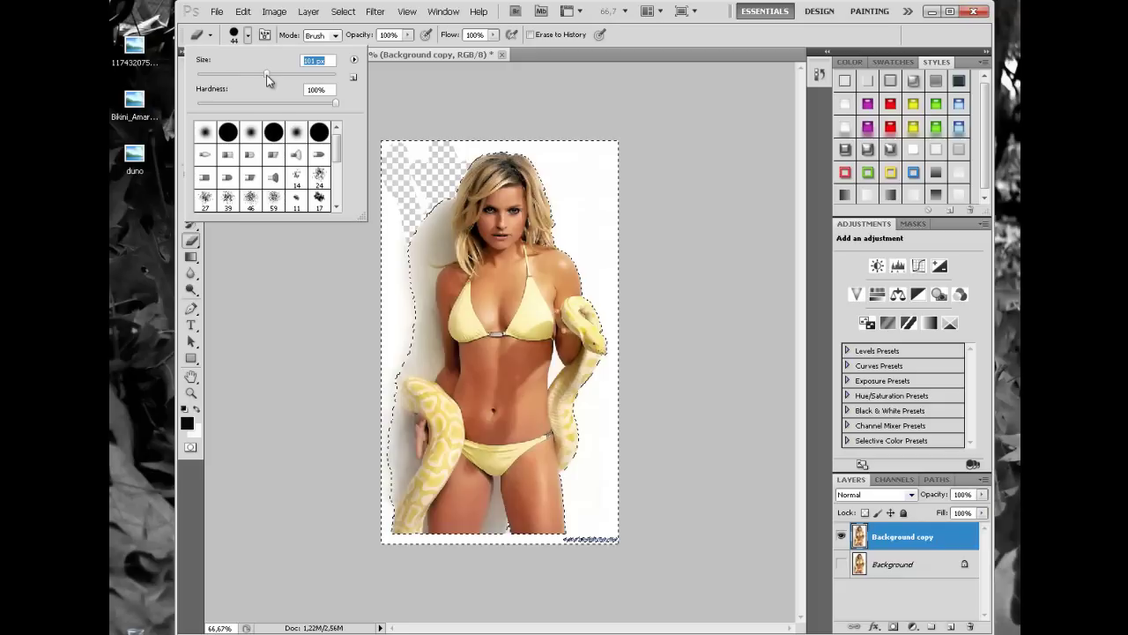
left_click(436, 163)
mouse_move(426, 177)
left_mouse_down()
mouse_move(391, 201)
mouse_move(395, 348)
left_mouse_up()
left_click_drag(408, 496, 529, 542)
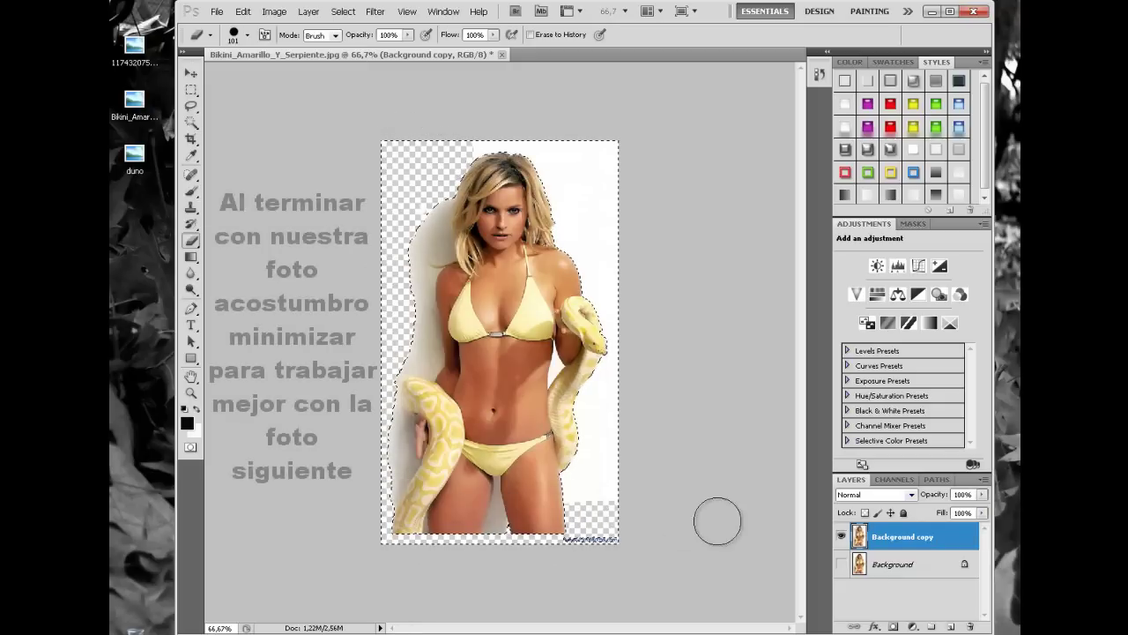
left_click_drag(617, 501, 591, 434)
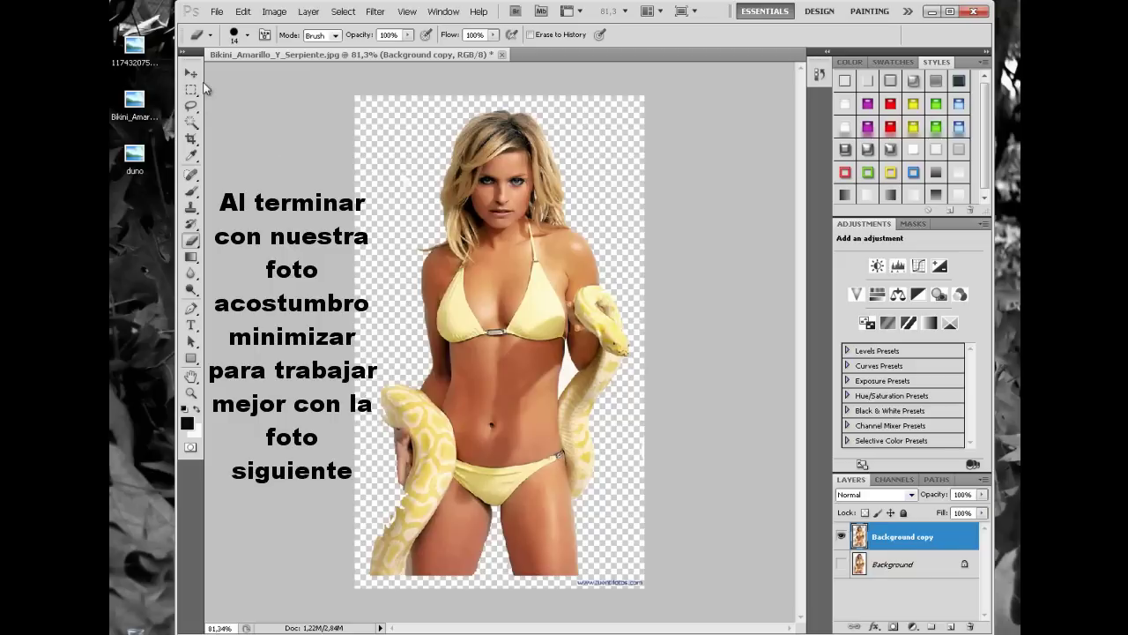
- Float the cut-out snake photo in its own window, then minimize it
left_click(192, 74)
right_click(336, 54)
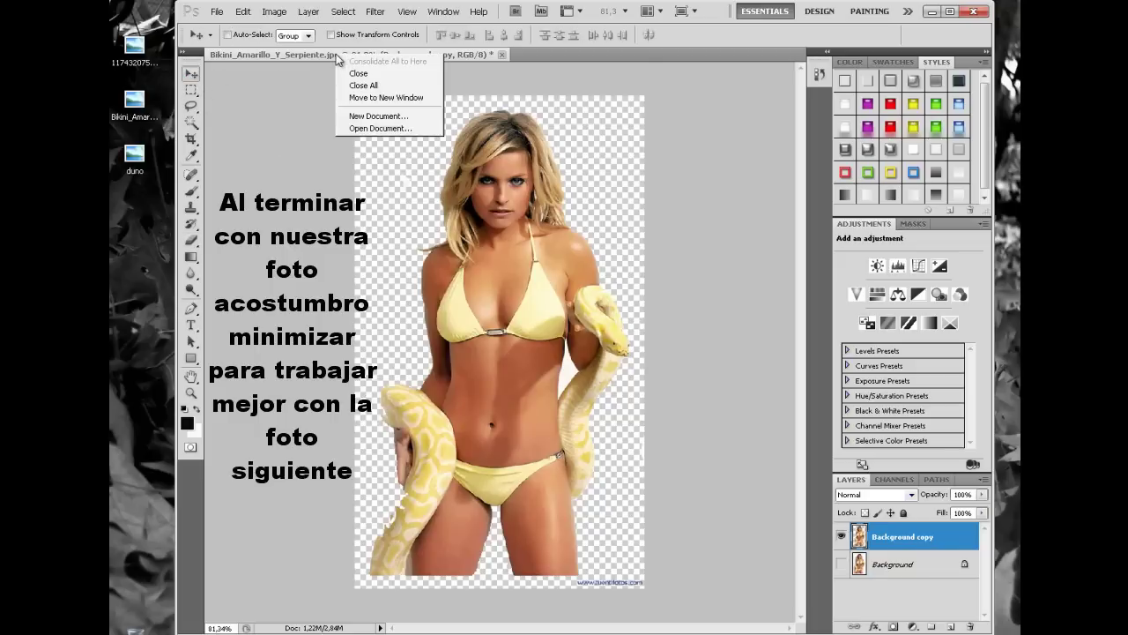
left_click(383, 98)
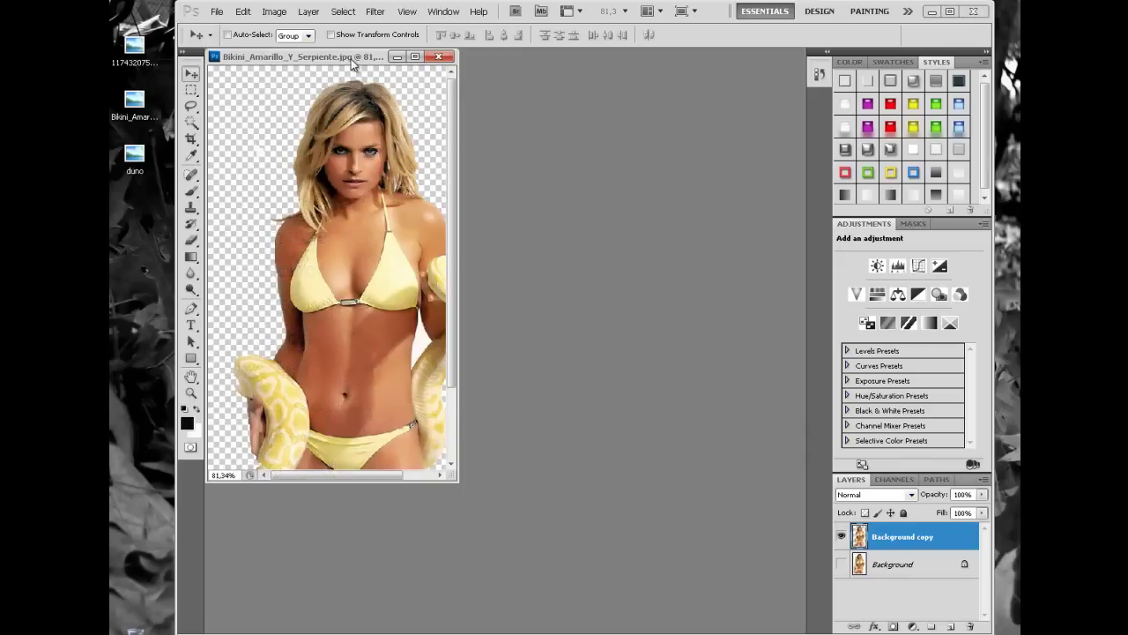
left_click_drag(351, 63, 388, 84)
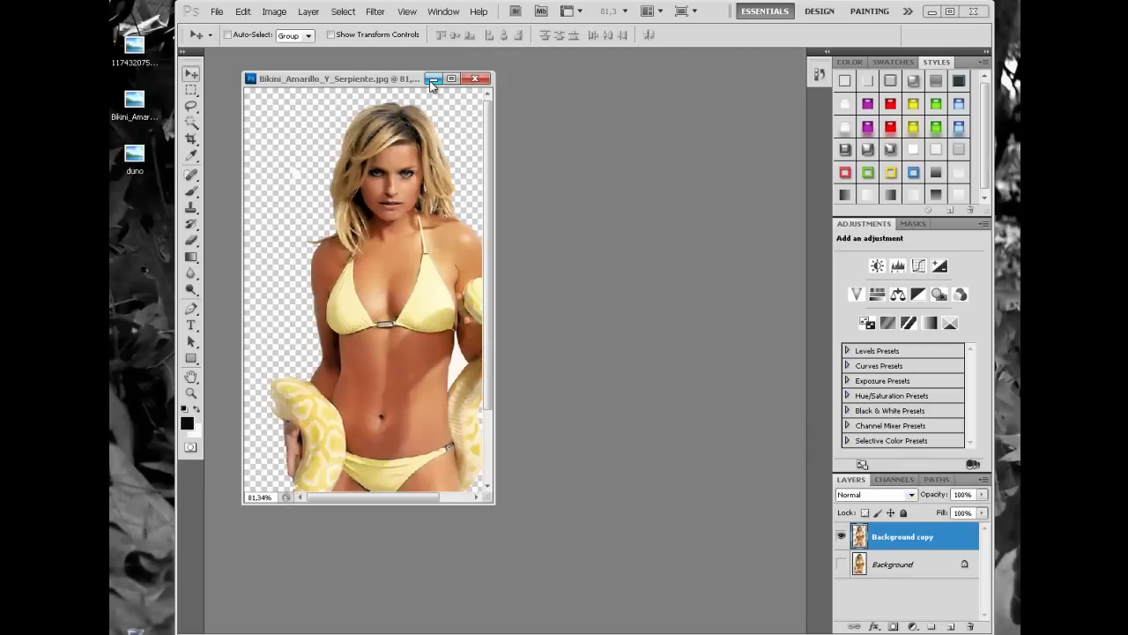
left_click(432, 80)
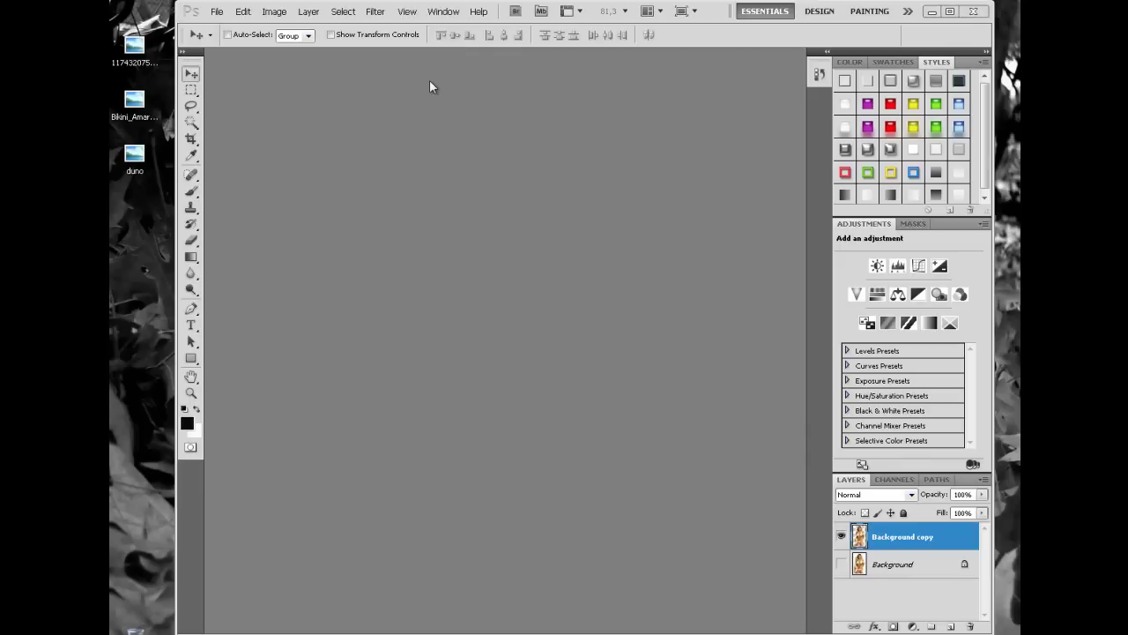
- Open duno.jpg from the desktop and duplicate its Background layer as Background copy
left_click(136, 158)
left_click_drag(233, 162, 309, 168)
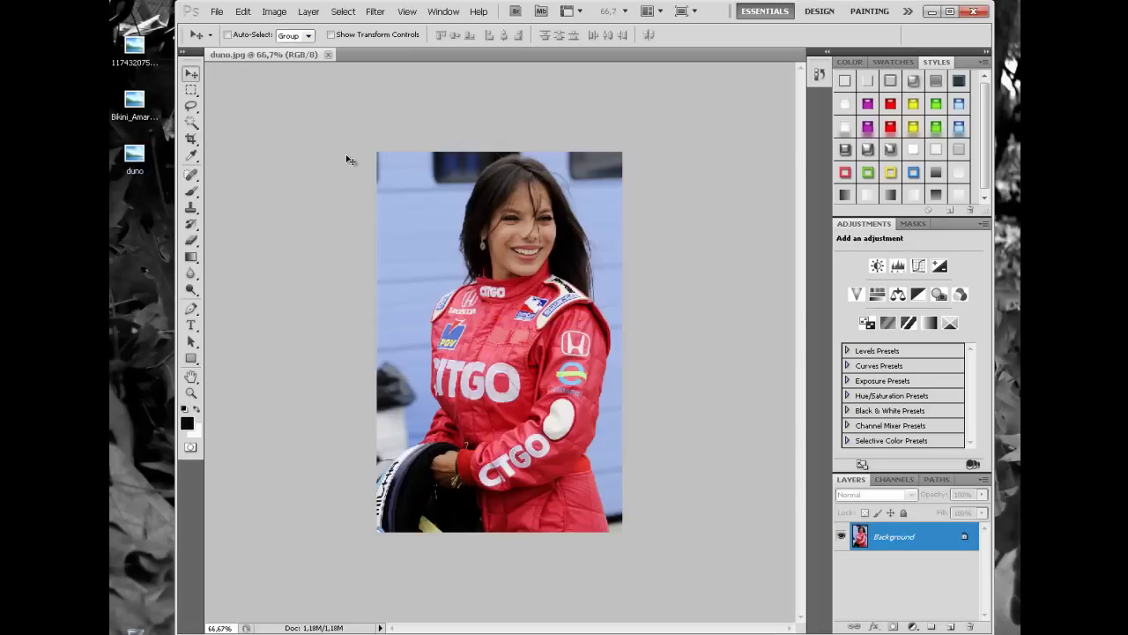
right_click(925, 537)
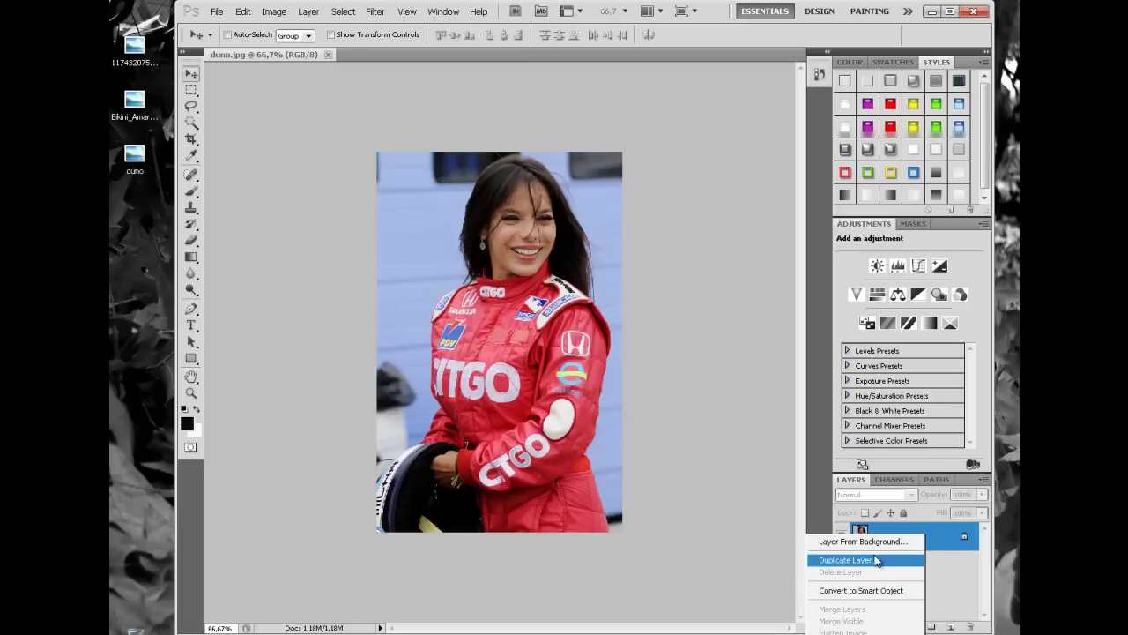
left_click(834, 562)
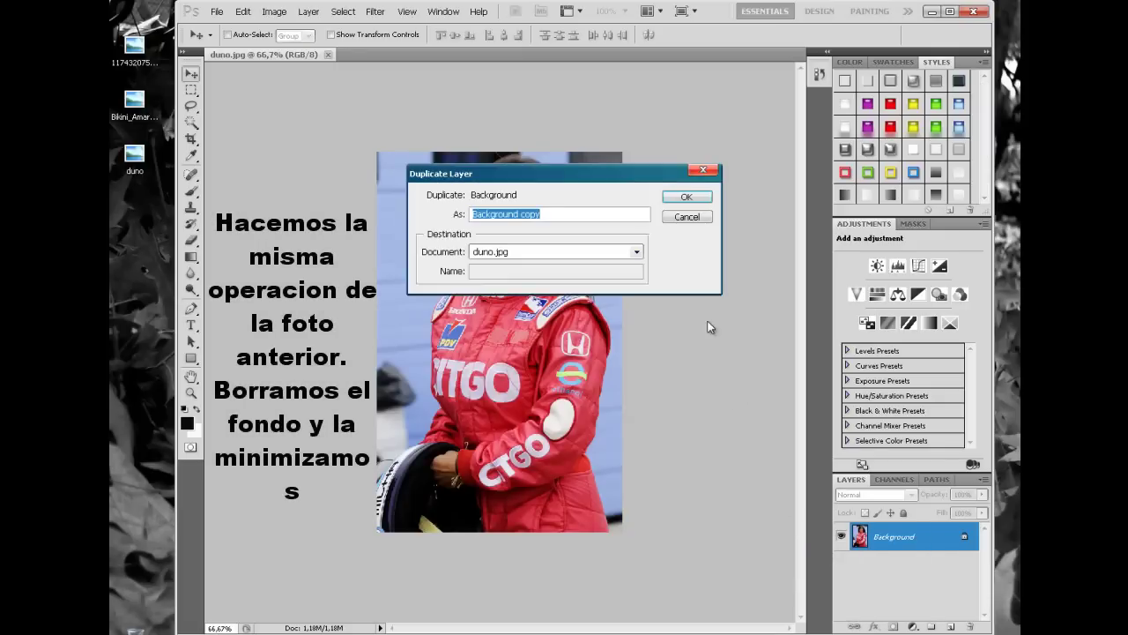
left_click(683, 196)
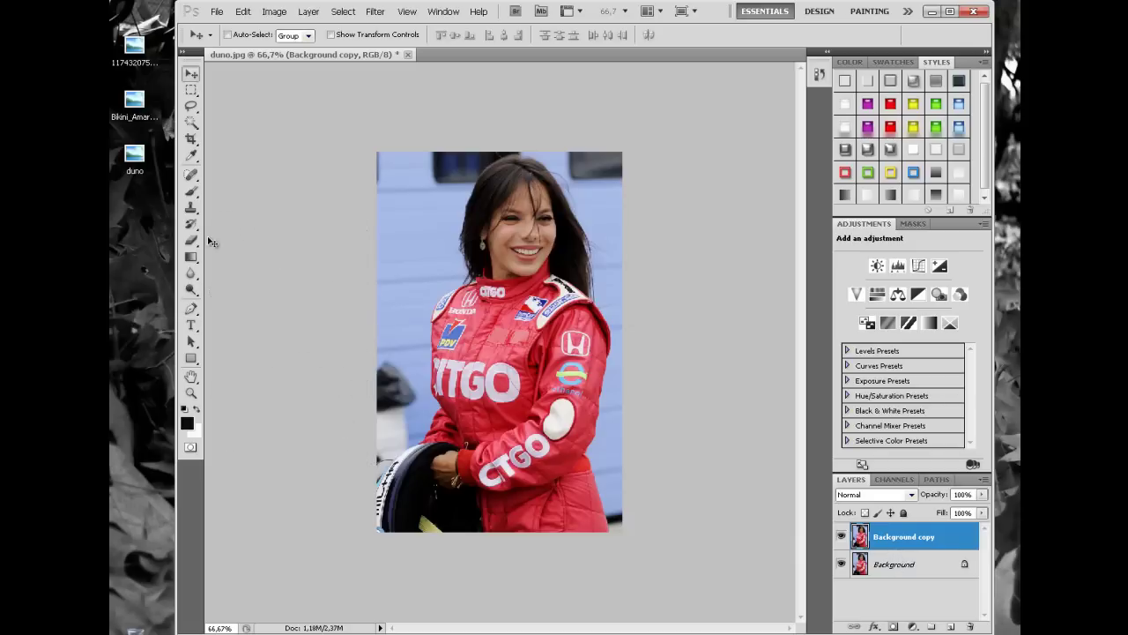
- Magic Wand duno's blue backdrop, erase it with a 143 px eraser, and hide Background
left_click(192, 122)
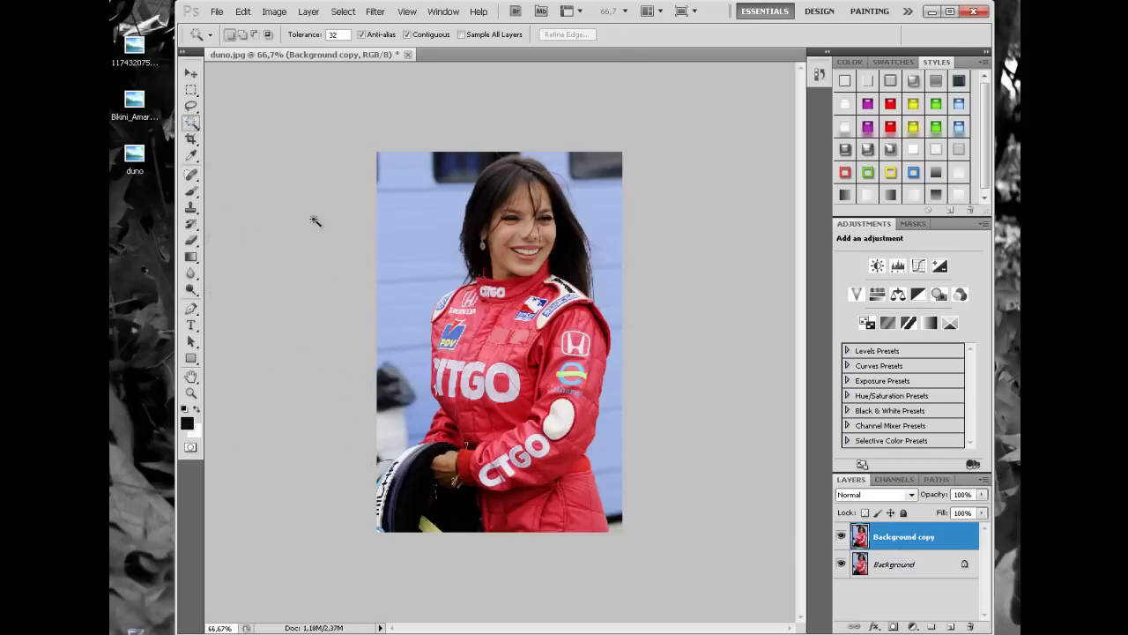
left_click(440, 265)
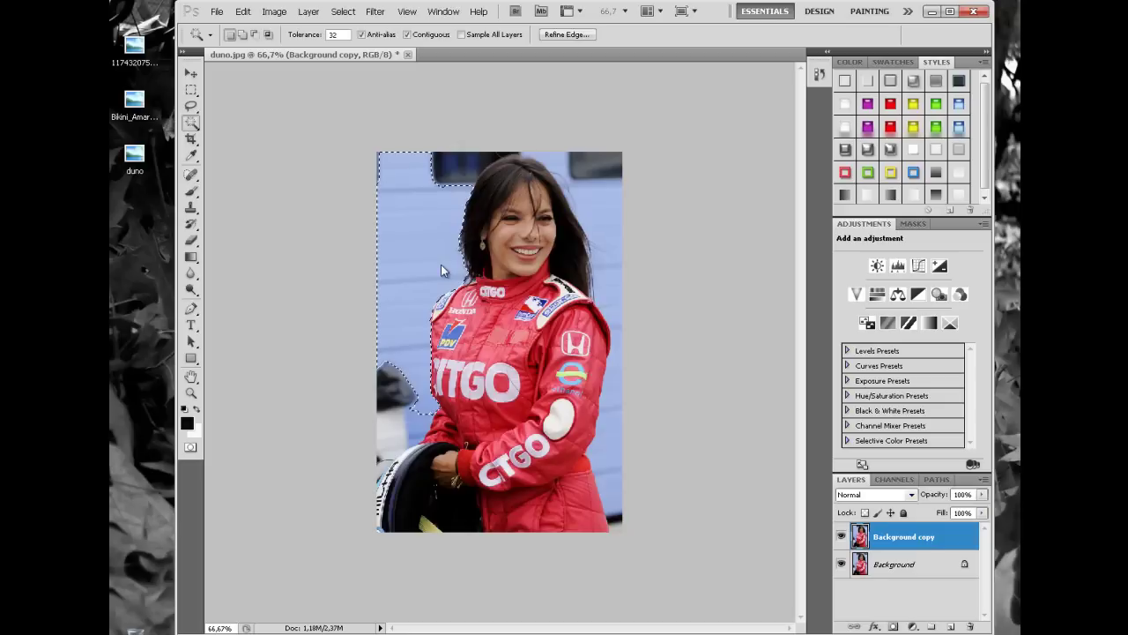
left_click(191, 240)
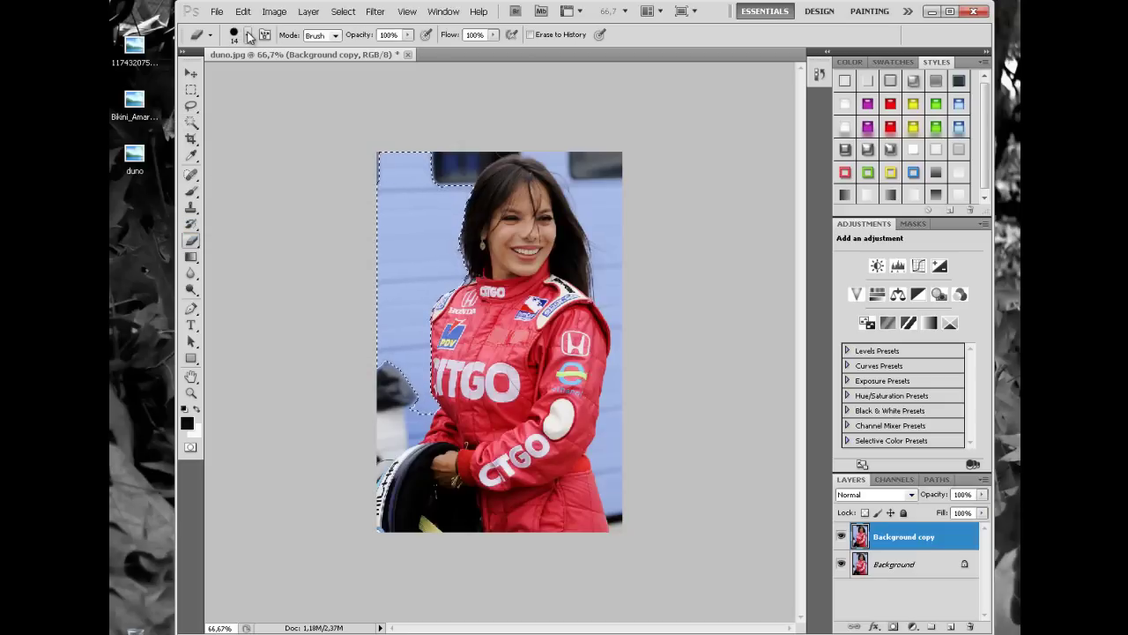
left_click(248, 36)
left_click(284, 84)
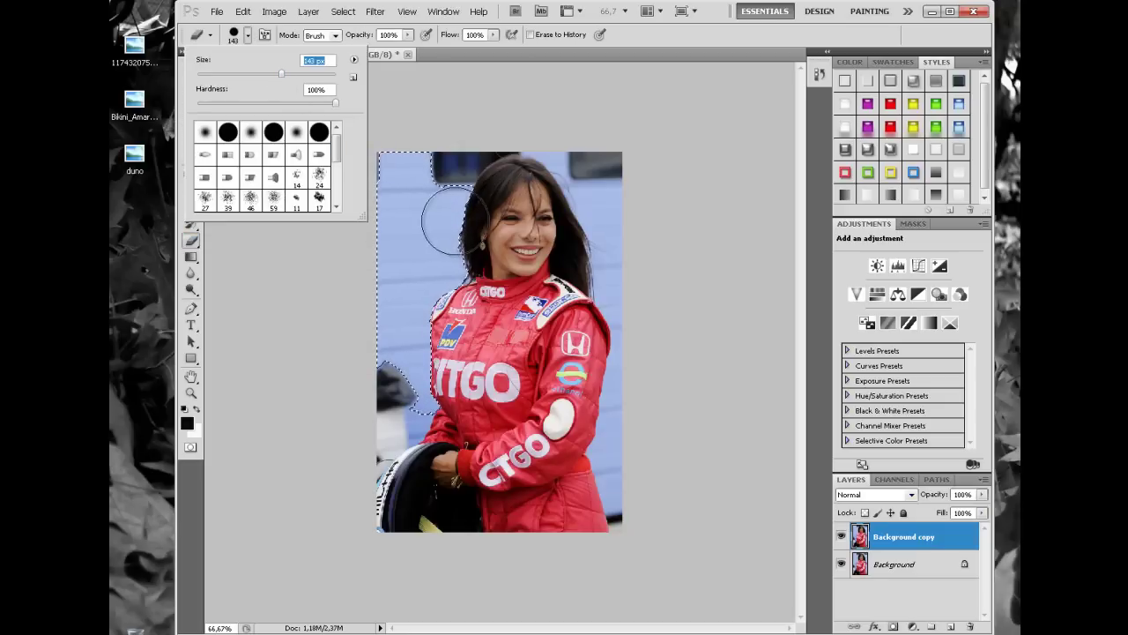
left_click(432, 229)
left_click_drag(432, 234, 467, 326)
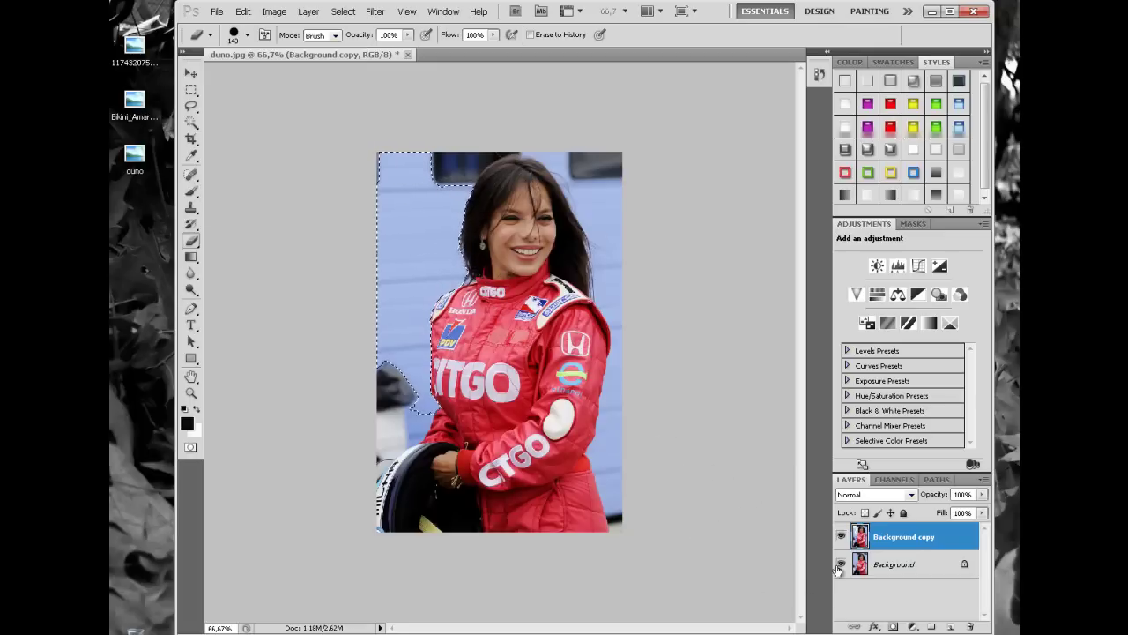
left_click(839, 563)
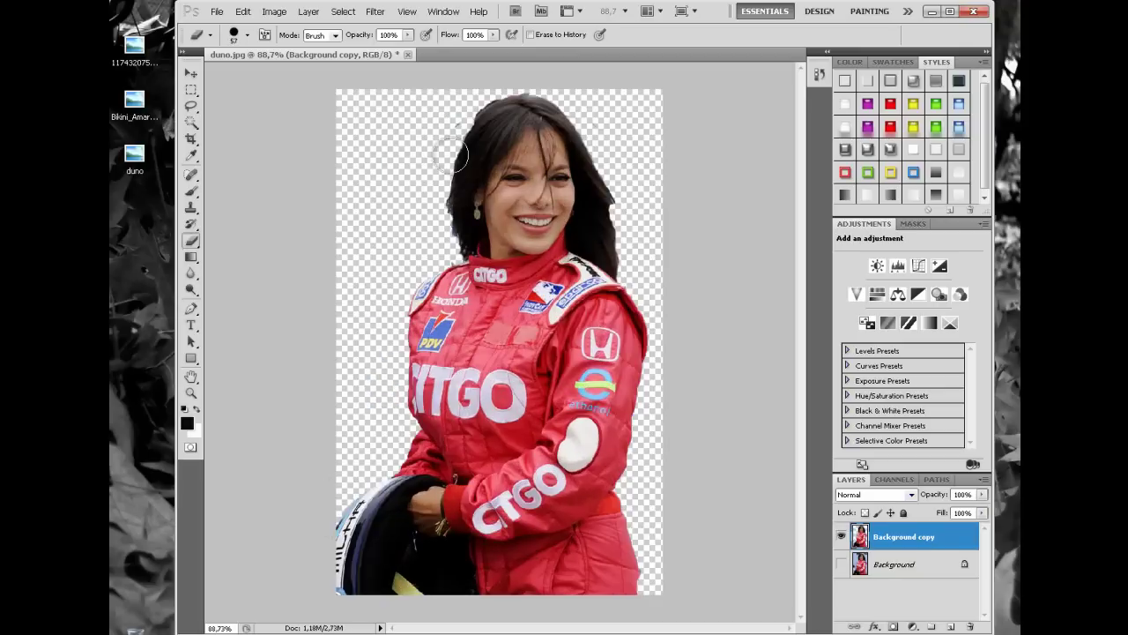
- Float duno.jpg and the race-car photo in separate windows, enlarging the car window
right_click(365, 55)
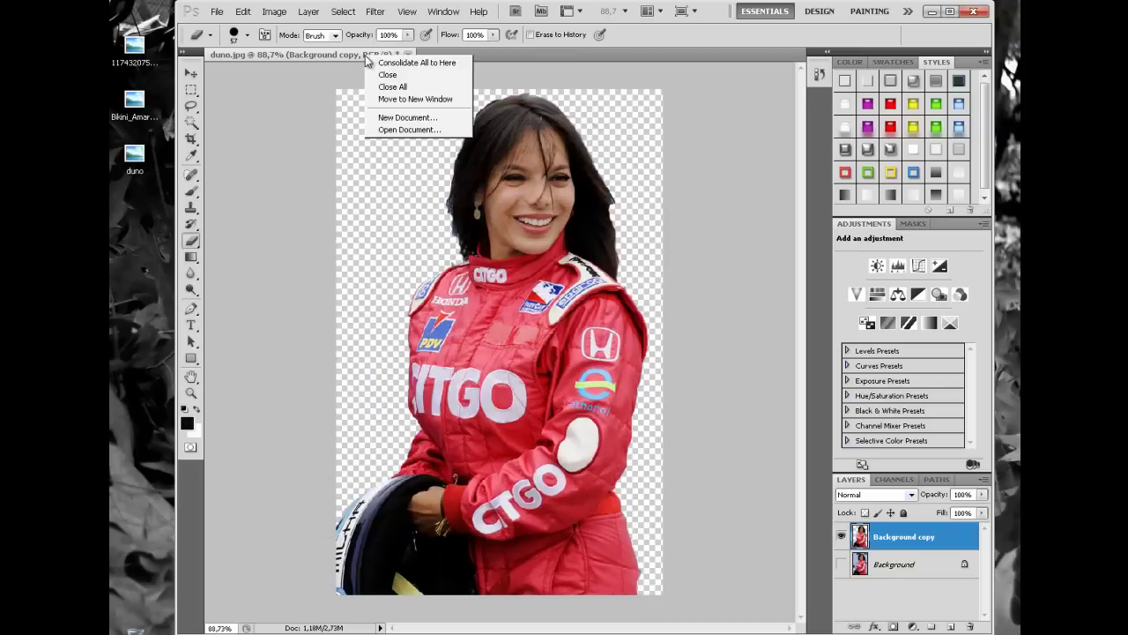
left_click(397, 99)
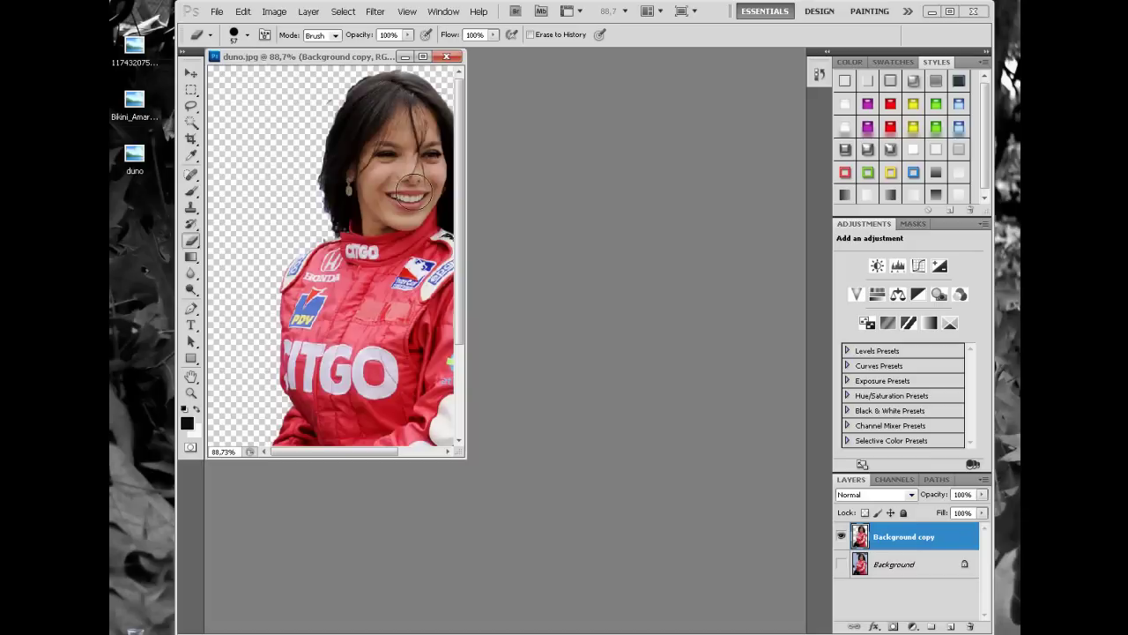
left_click(405, 56)
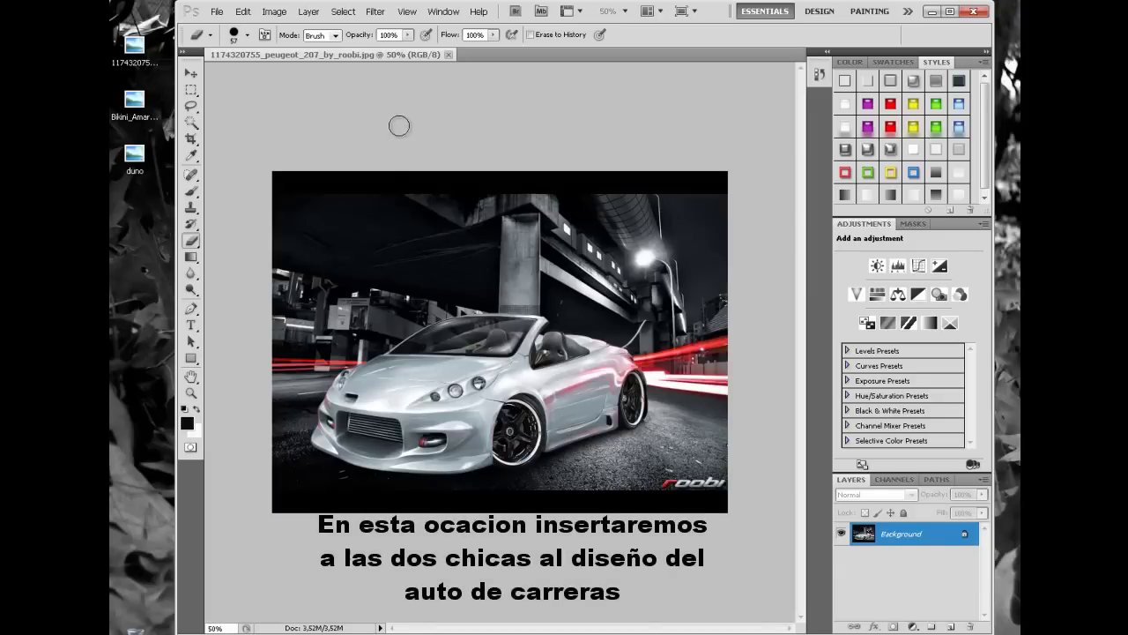
right_click(389, 56)
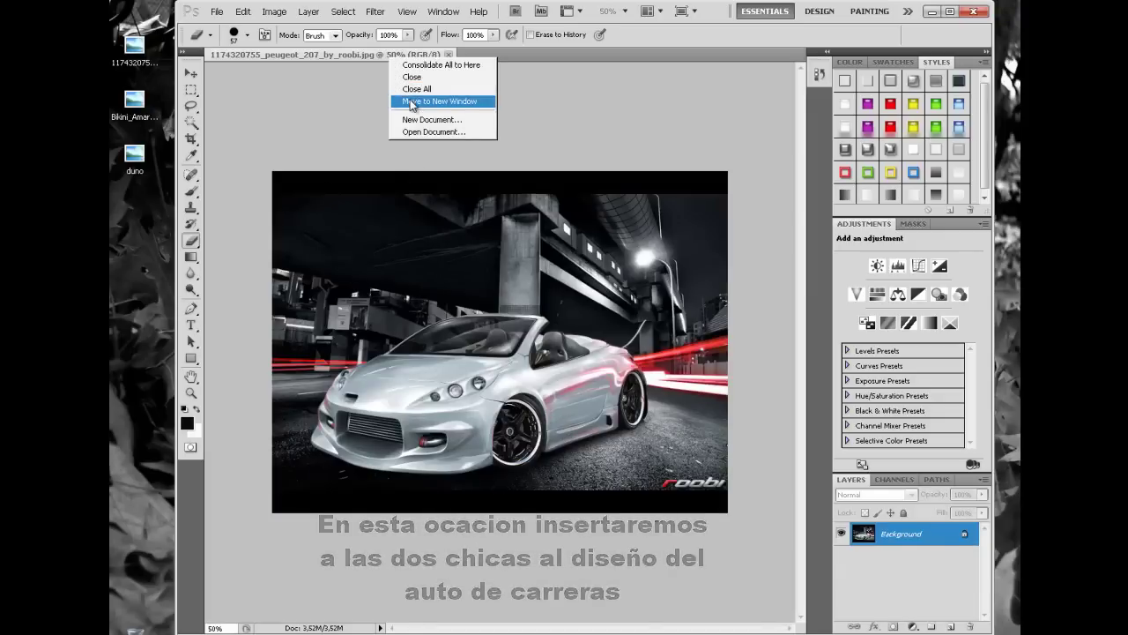
left_click(432, 100)
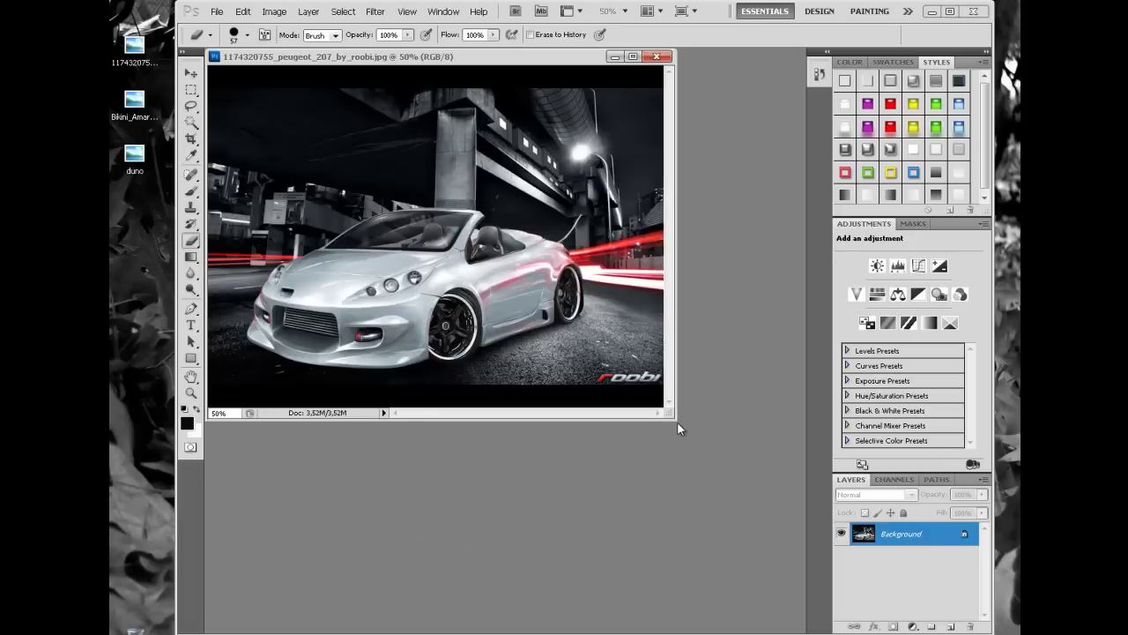
left_click_drag(679, 422, 757, 525)
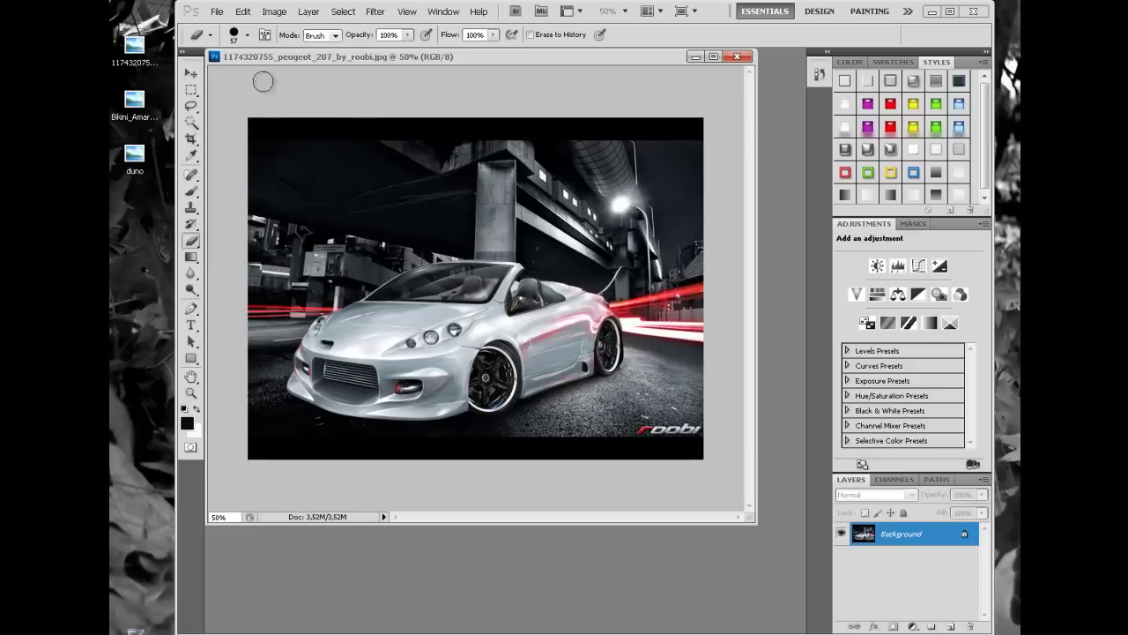
left_click(191, 73)
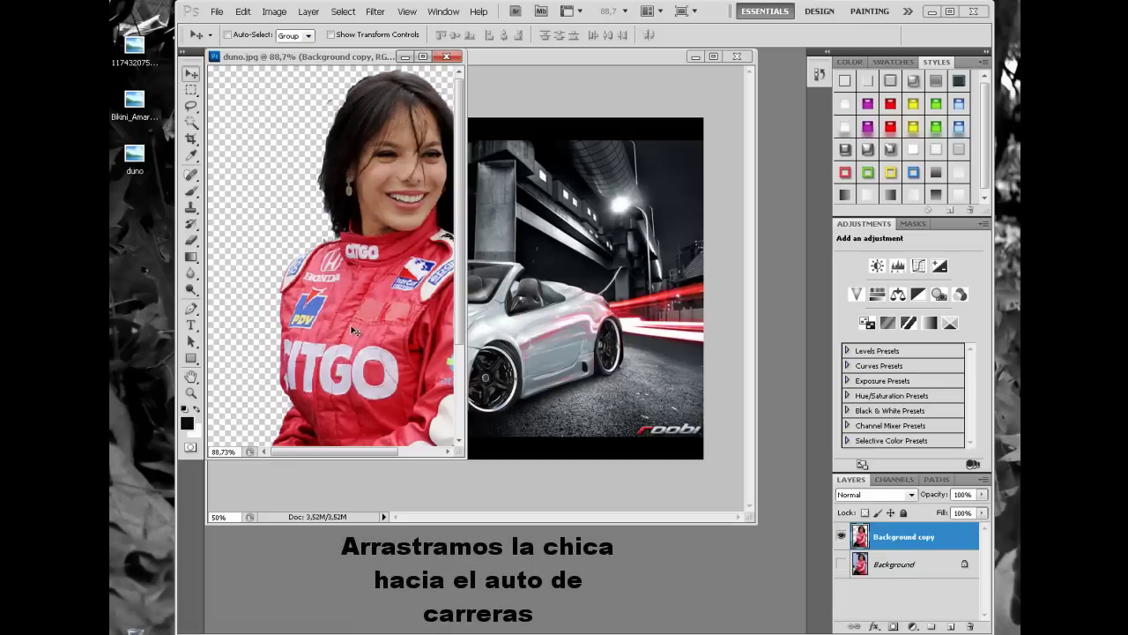
- Drag the cut-out woman into the race-car photo, then close duno.jpg without saving
left_click_drag(350, 336, 520, 331)
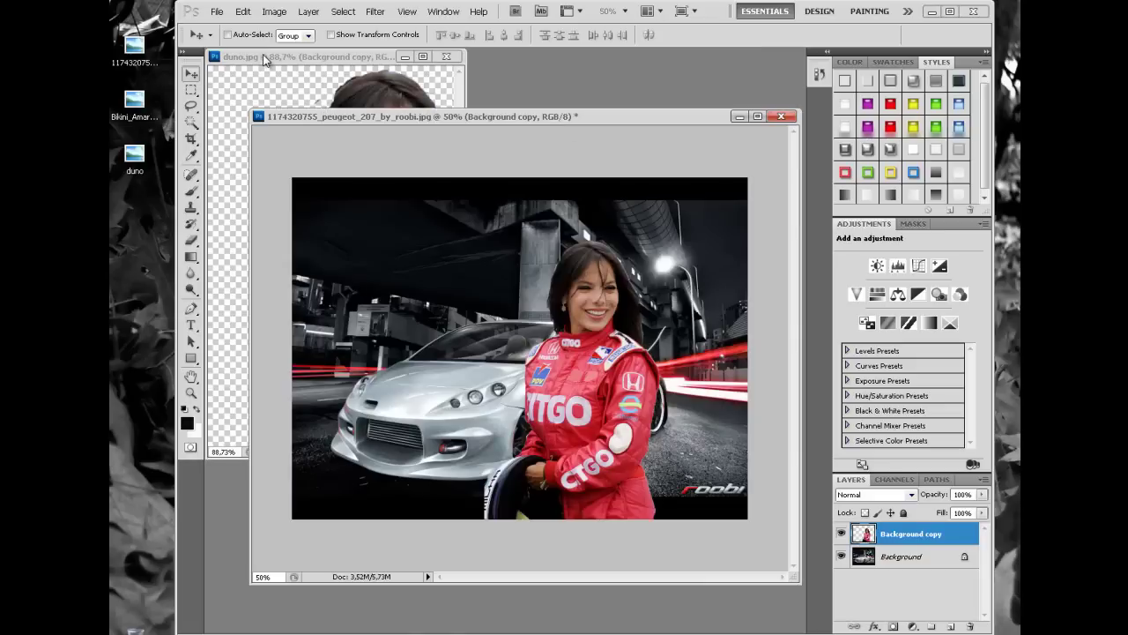
left_click(265, 59)
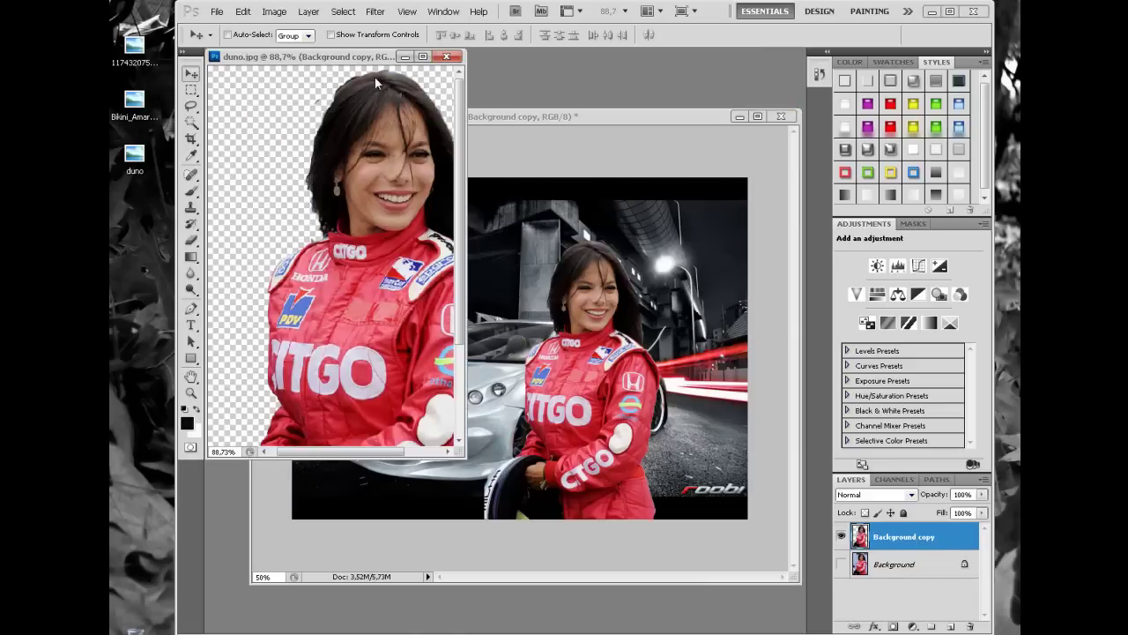
left_click(447, 57)
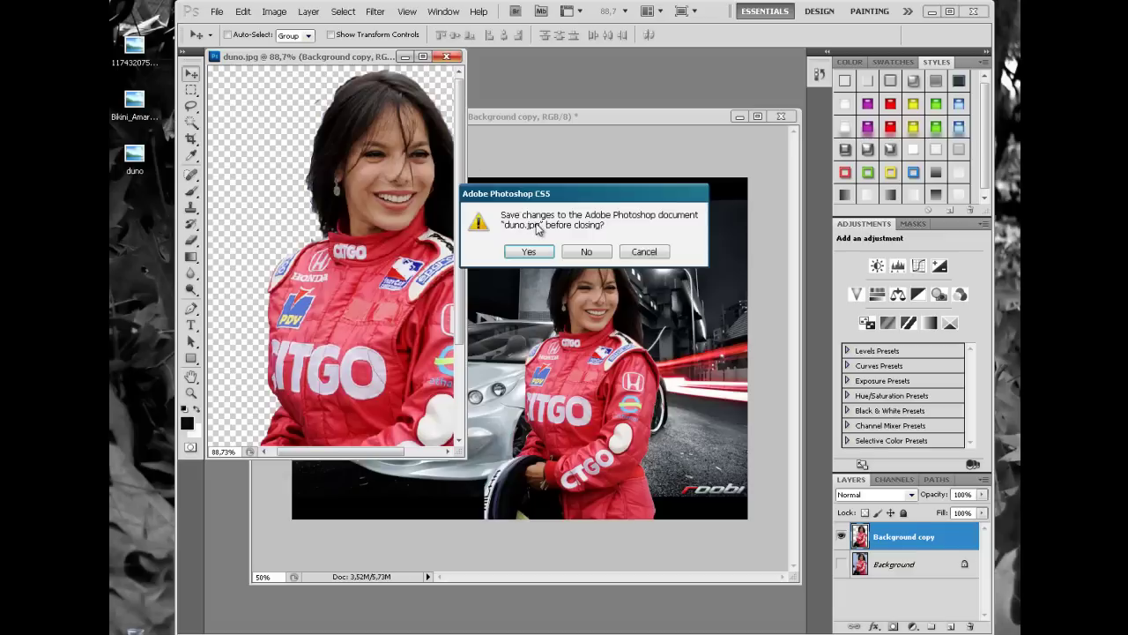
left_click(584, 253)
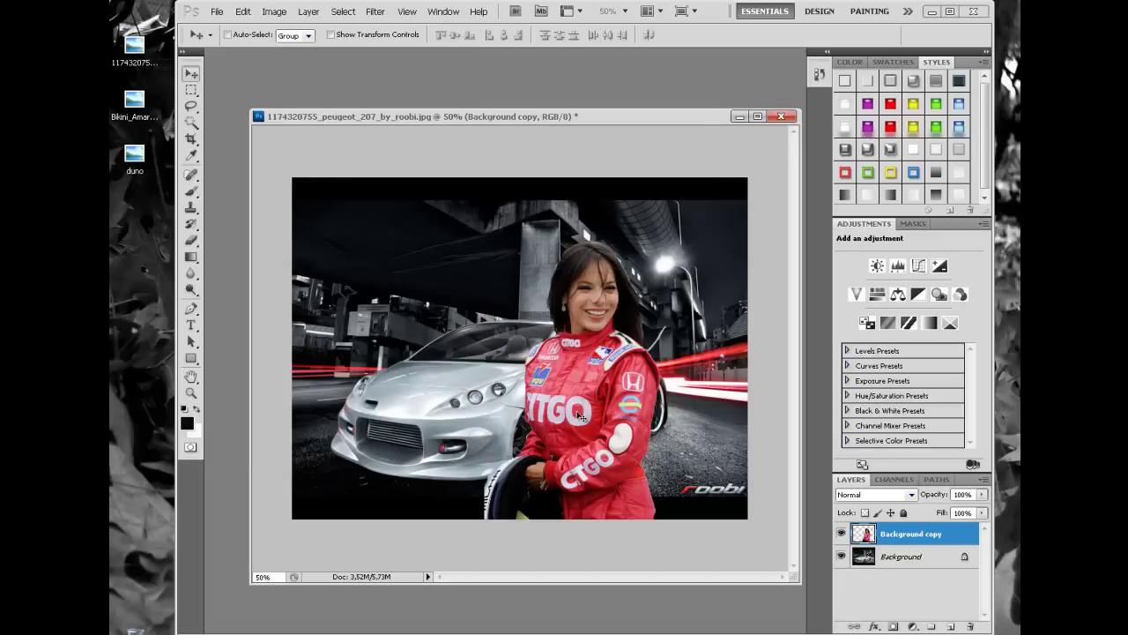
- Scale the red-suited woman to about two-thirds size and place her at the car's front left
left_click_drag(580, 428, 615, 405)
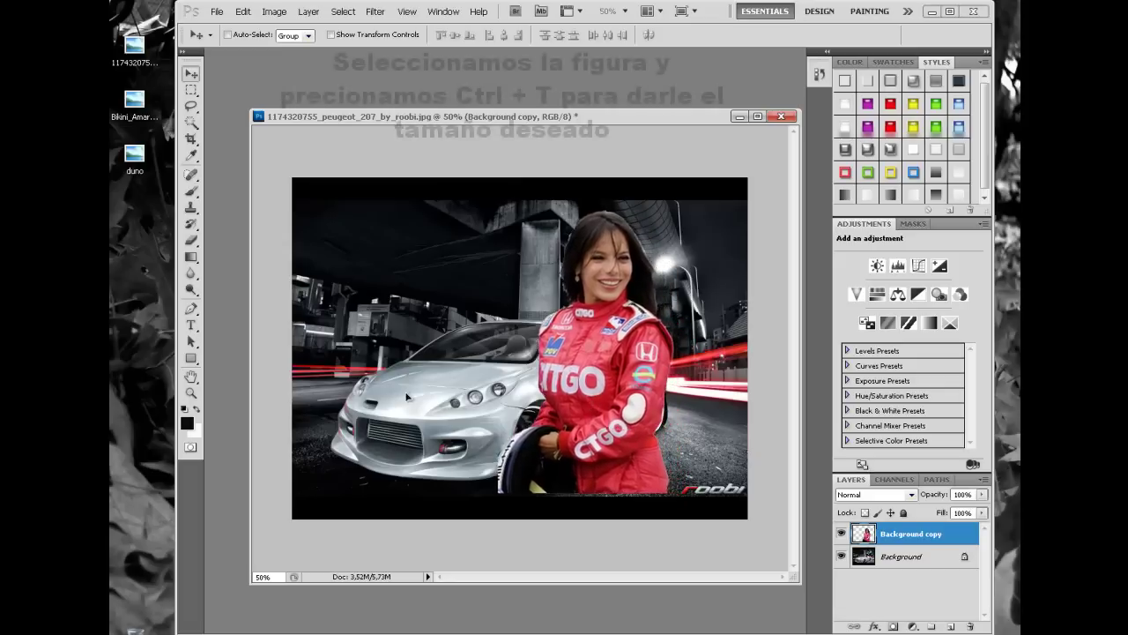
mouse_move(615, 406)
left_mouse_down()
mouse_move(407, 399)
mouse_move(402, 384)
left_mouse_up()
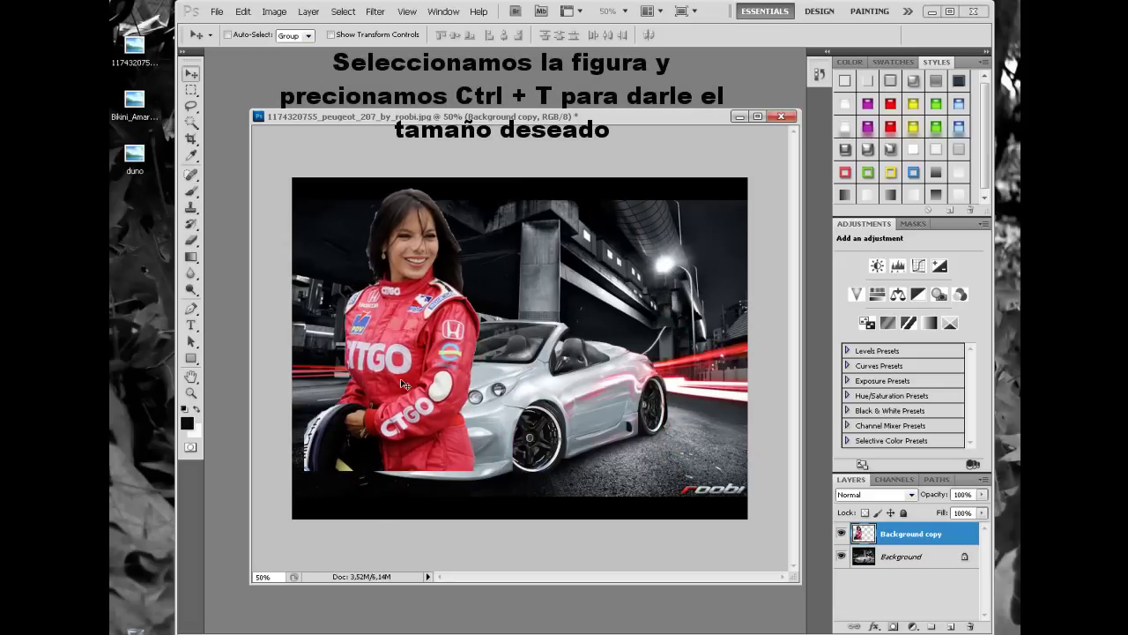
key("ctrl+t")
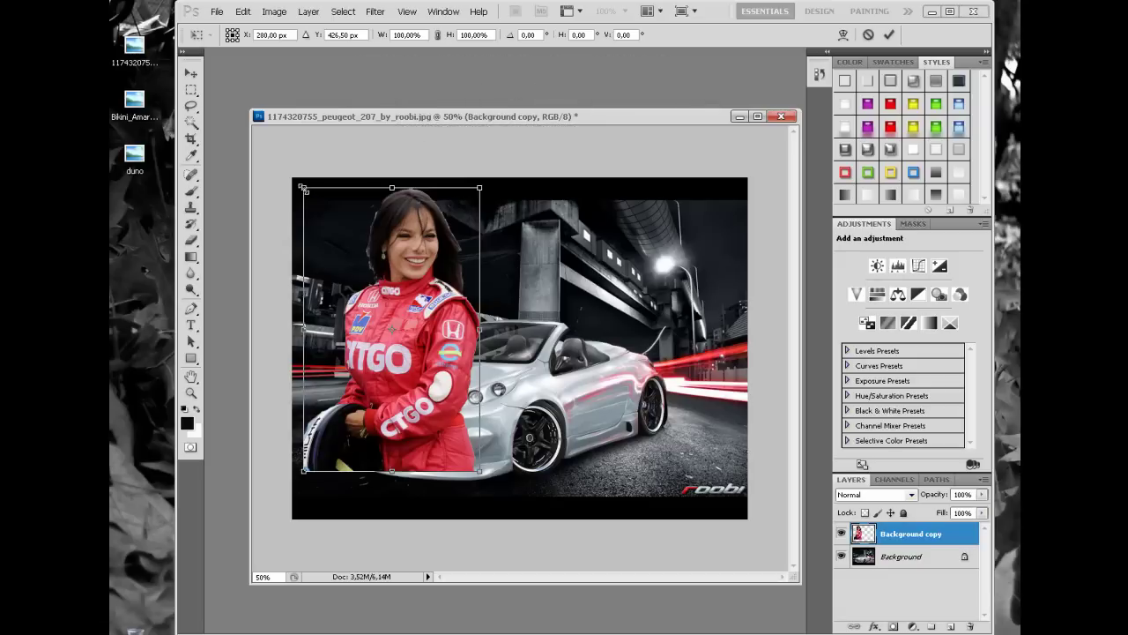
left_click_drag(303, 188, 361, 300)
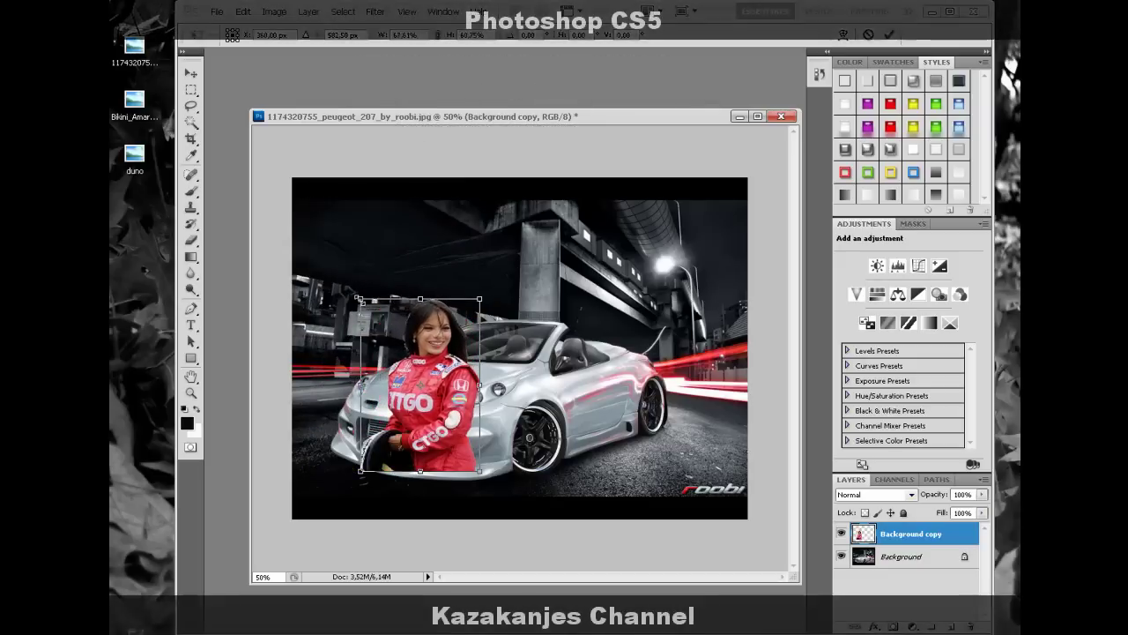
left_click_drag(360, 300, 366, 302)
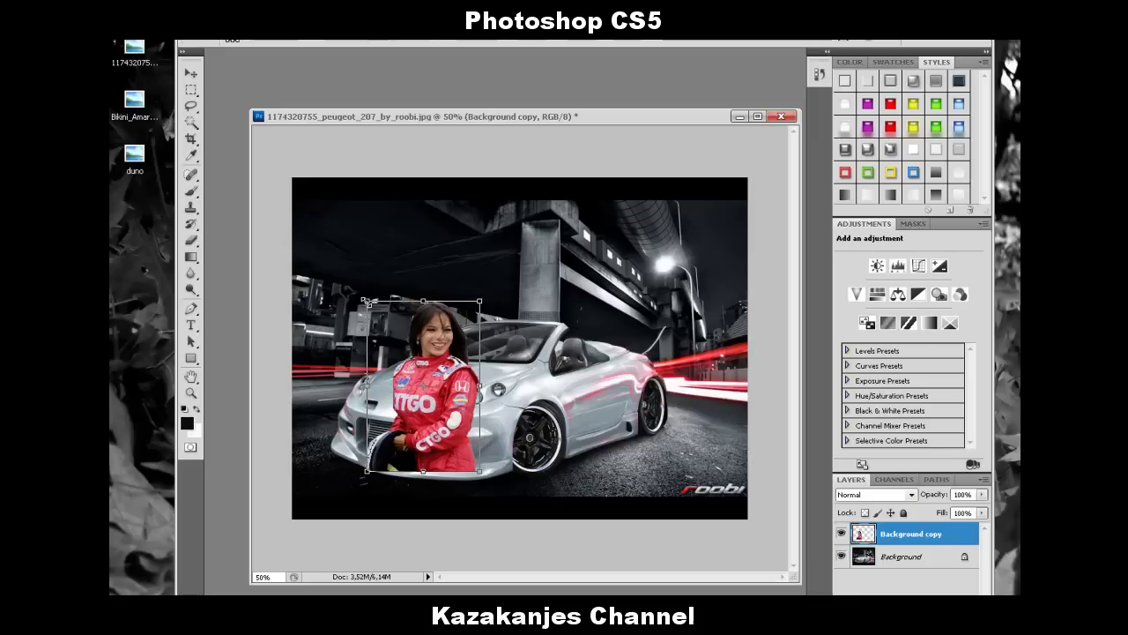
left_click_drag(456, 400, 429, 355)
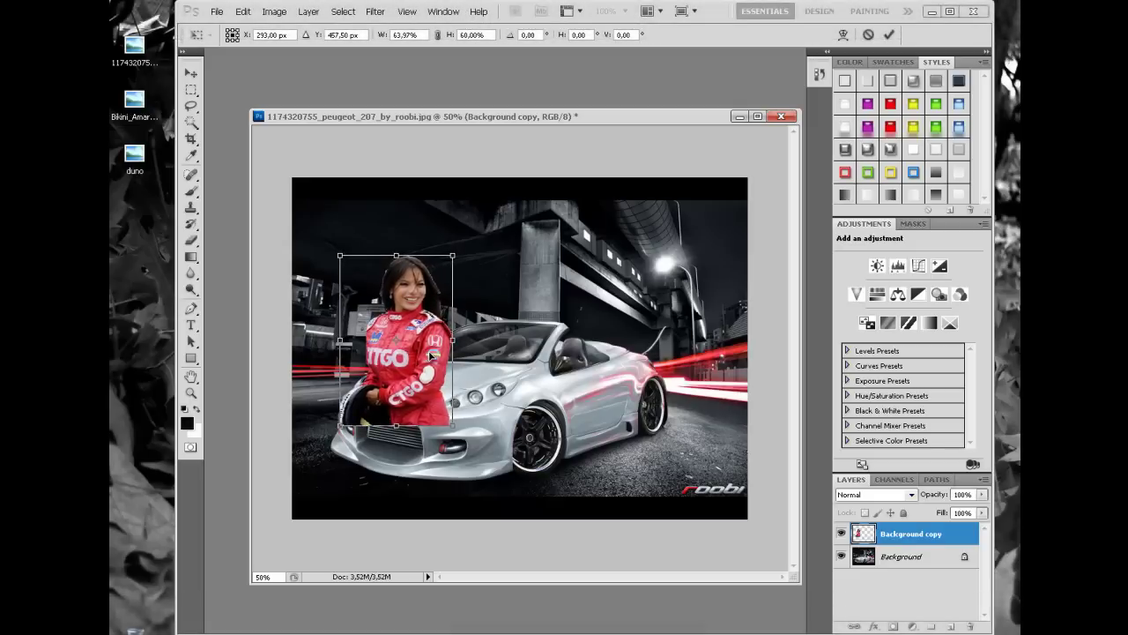
key("Return")
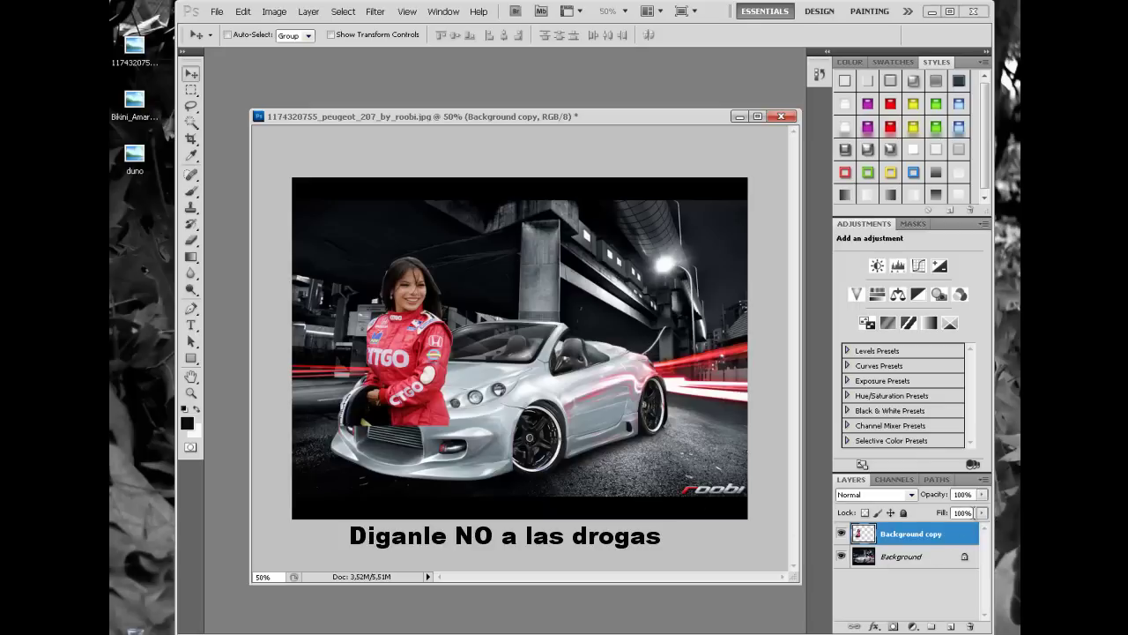
- Lower the woman layer's Fill, erase her overlap with the car hood, and set Fill to 93%
left_click(982, 513)
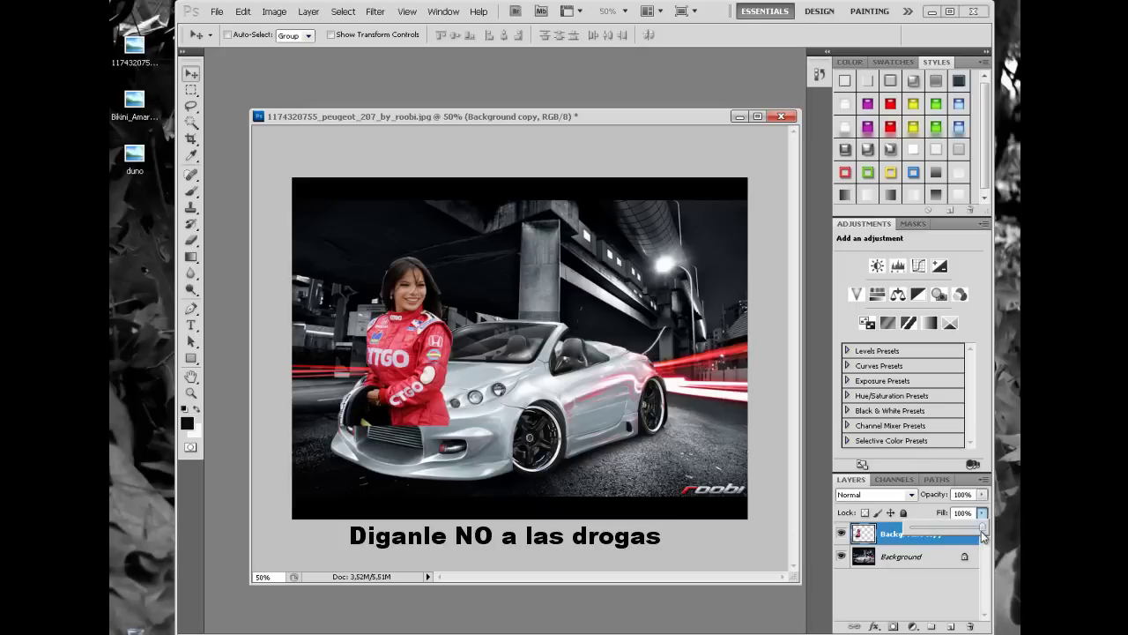
left_click_drag(984, 529, 937, 529)
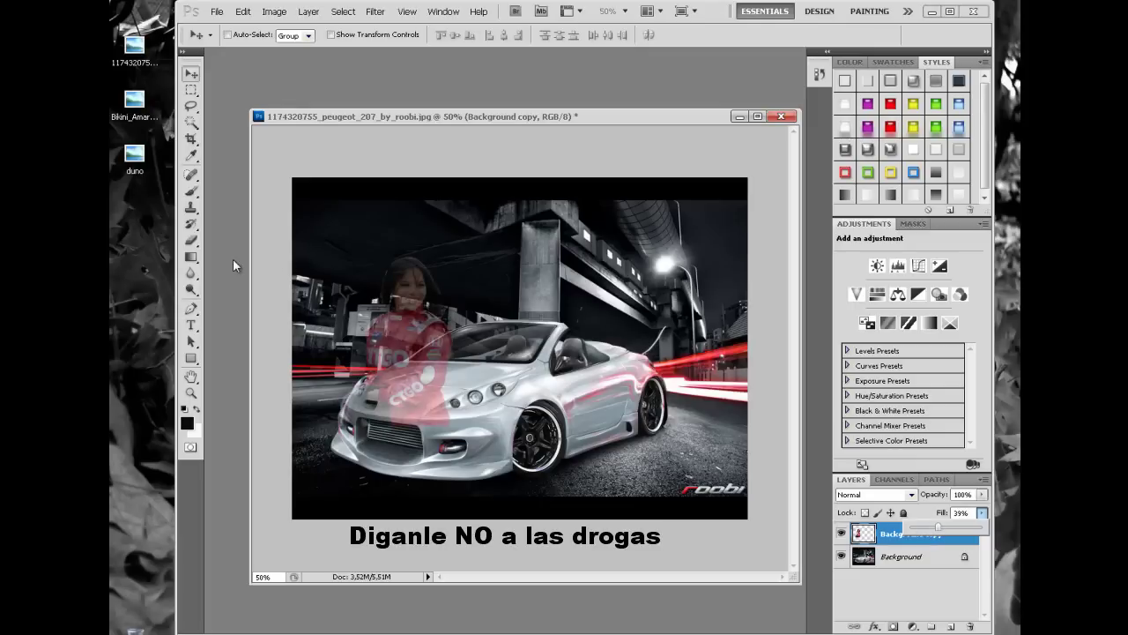
left_click(193, 245)
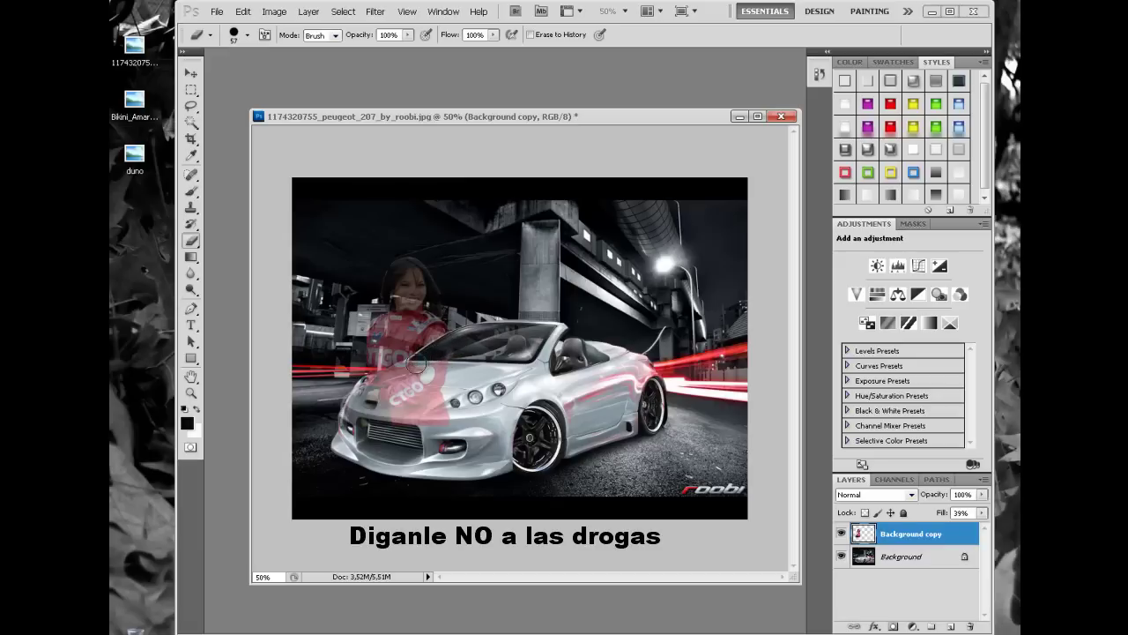
left_click_drag(407, 372, 357, 394)
mouse_move(347, 402)
left_mouse_down()
mouse_move(454, 364)
mouse_move(442, 402)
mouse_move(369, 398)
mouse_move(443, 385)
mouse_move(480, 351)
left_mouse_up()
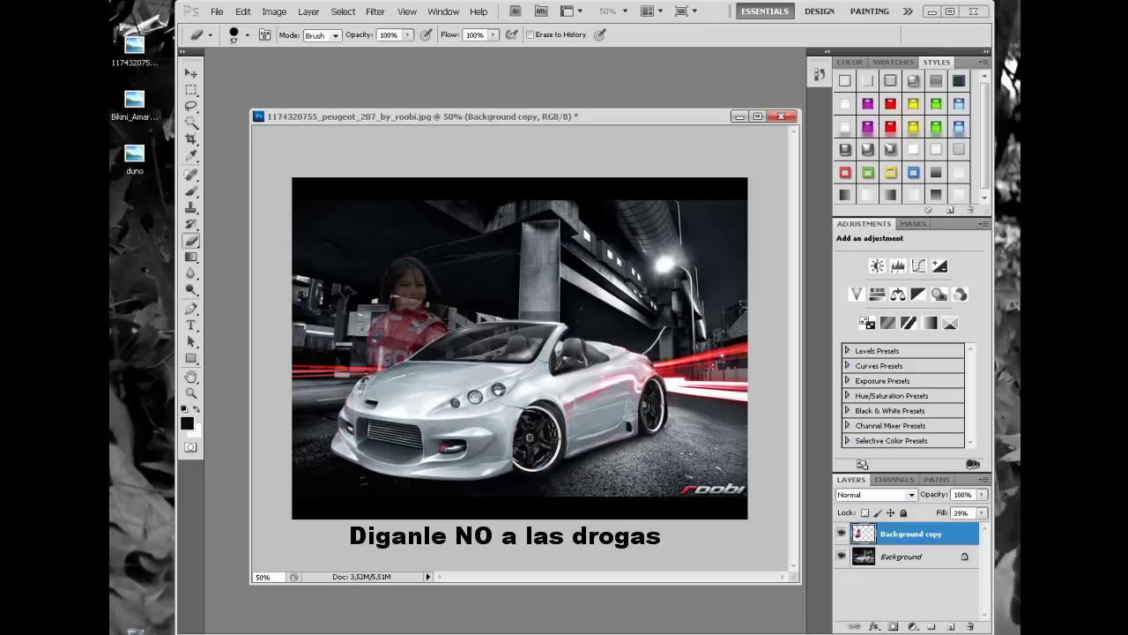
left_click(982, 513)
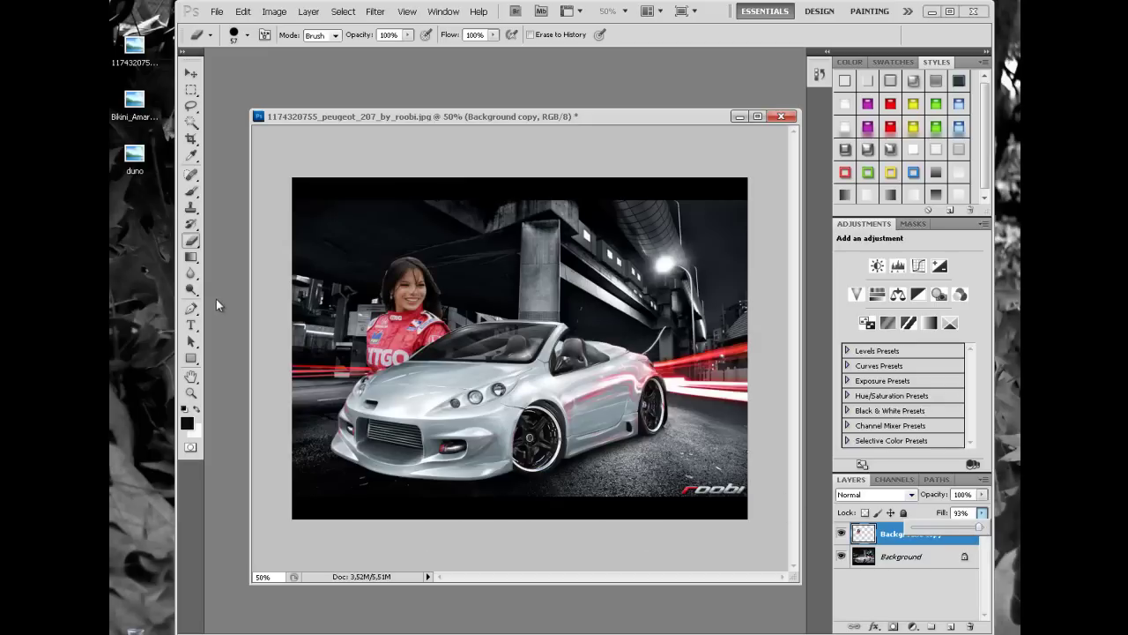
- Bring the snake woman into the car composite, scale her to about 82%, and place her right of the car
left_click(191, 272)
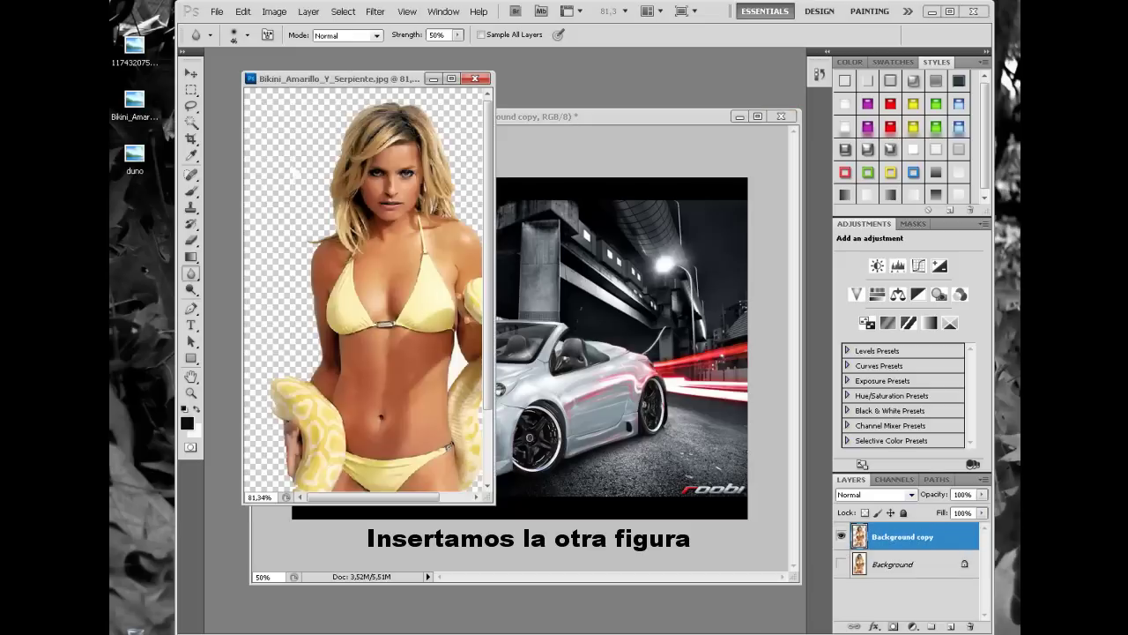
left_click(193, 74)
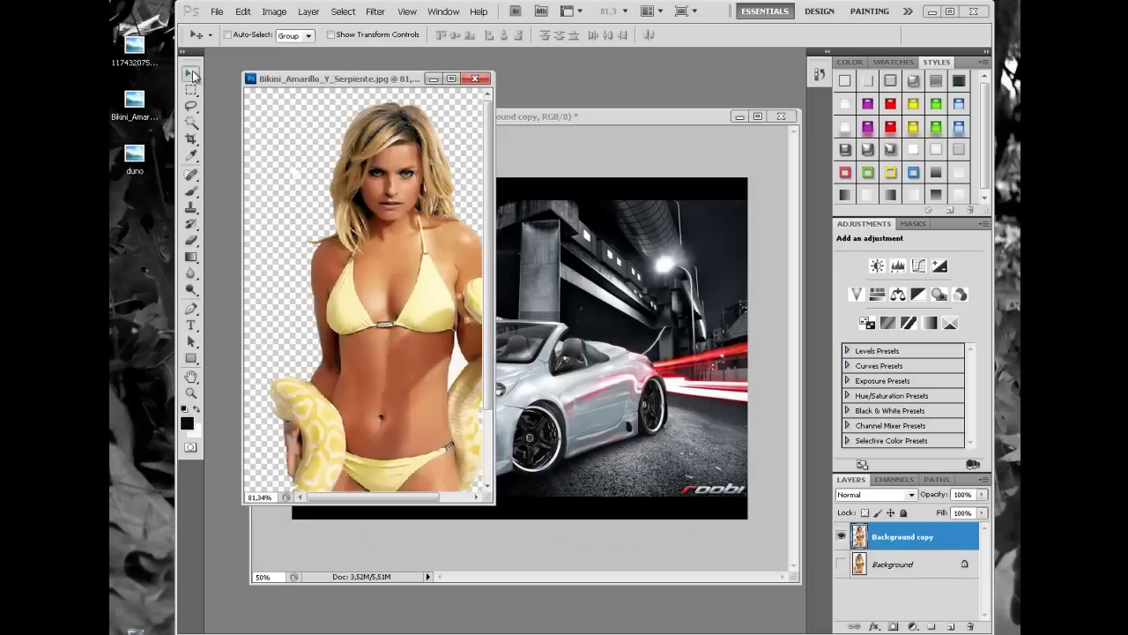
left_click_drag(392, 280, 567, 309)
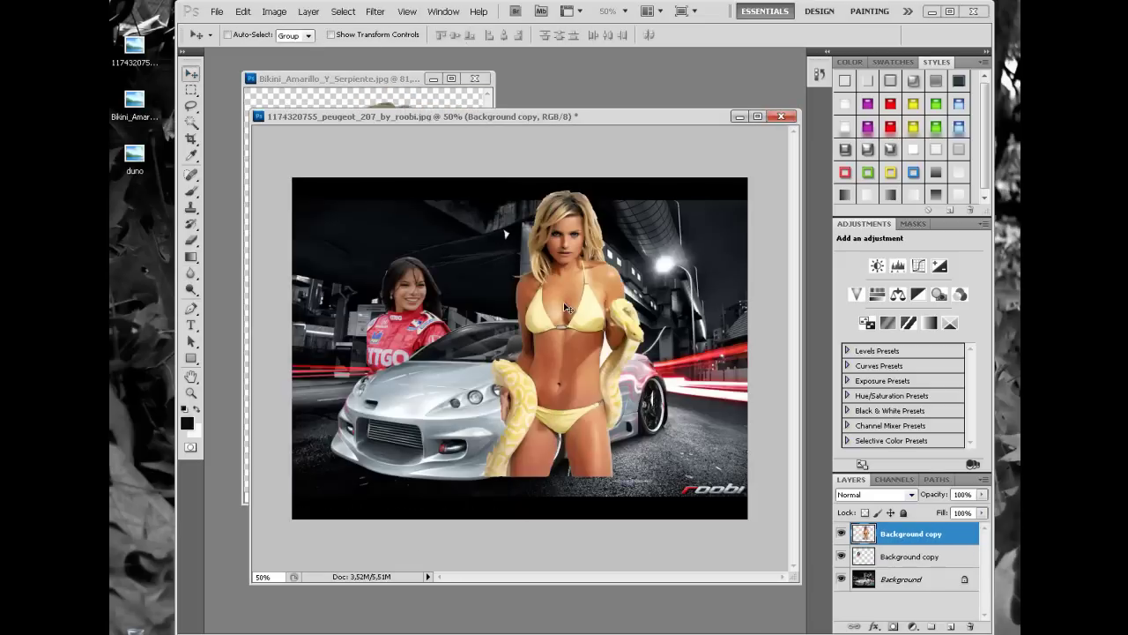
key("ctrl+t")
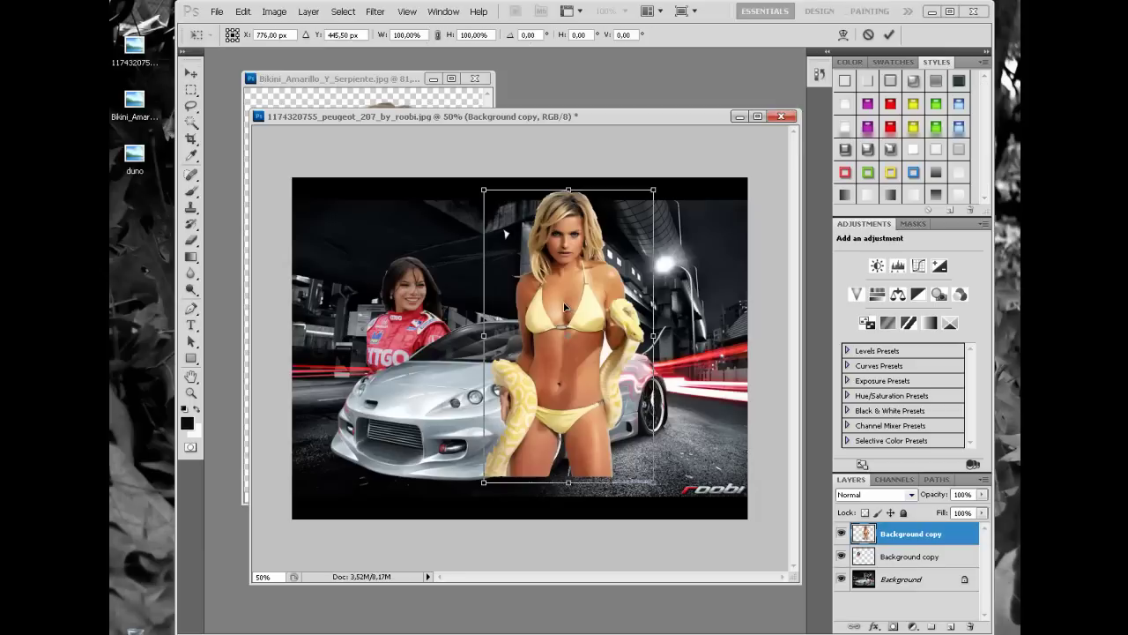
left_click_drag(480, 189, 513, 246)
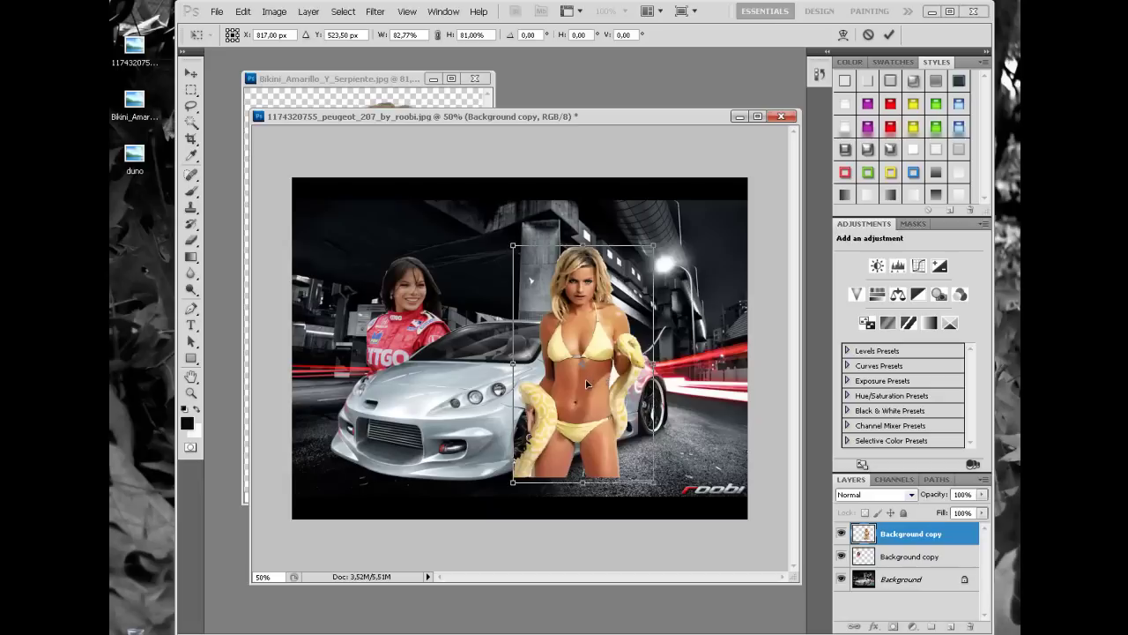
left_click_drag(586, 384, 632, 384)
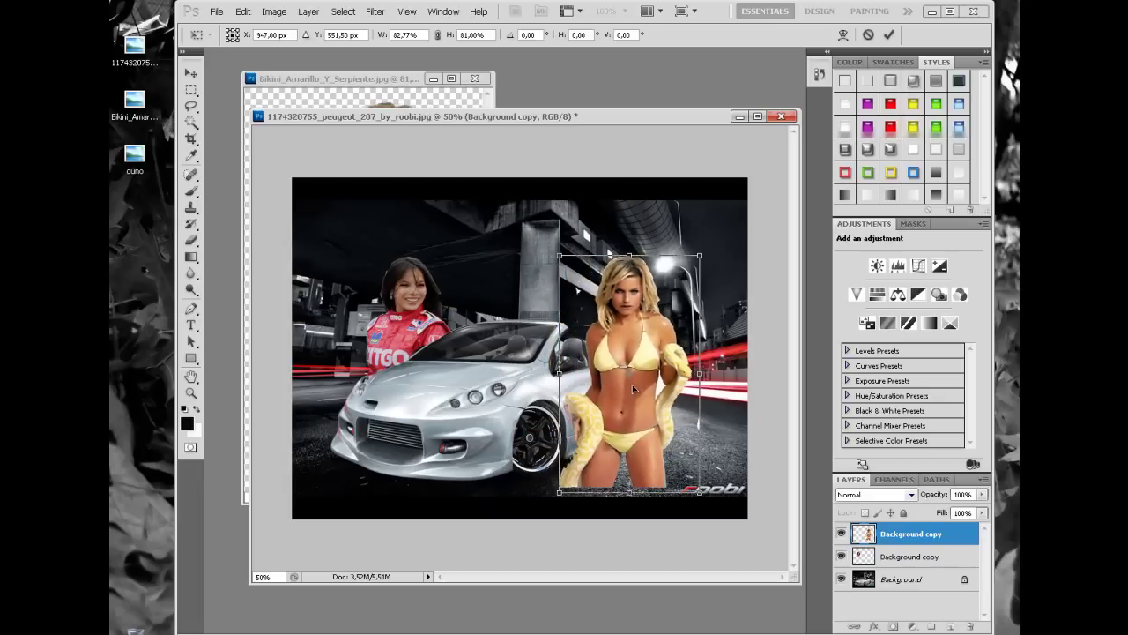
key("Return")
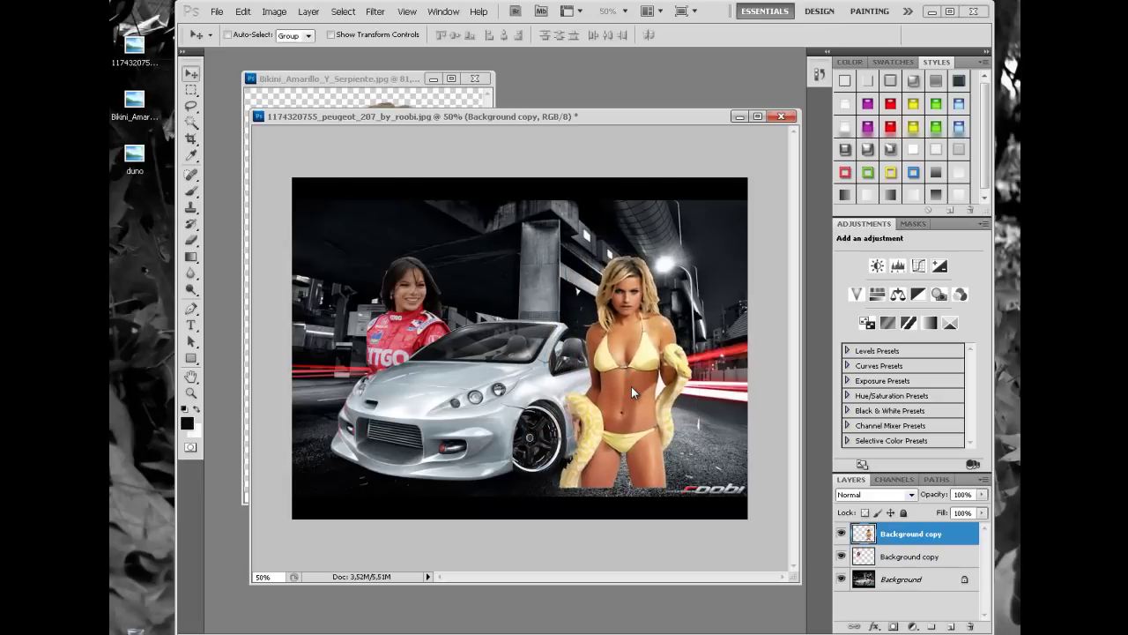
key("ctrl+0")
key("r")
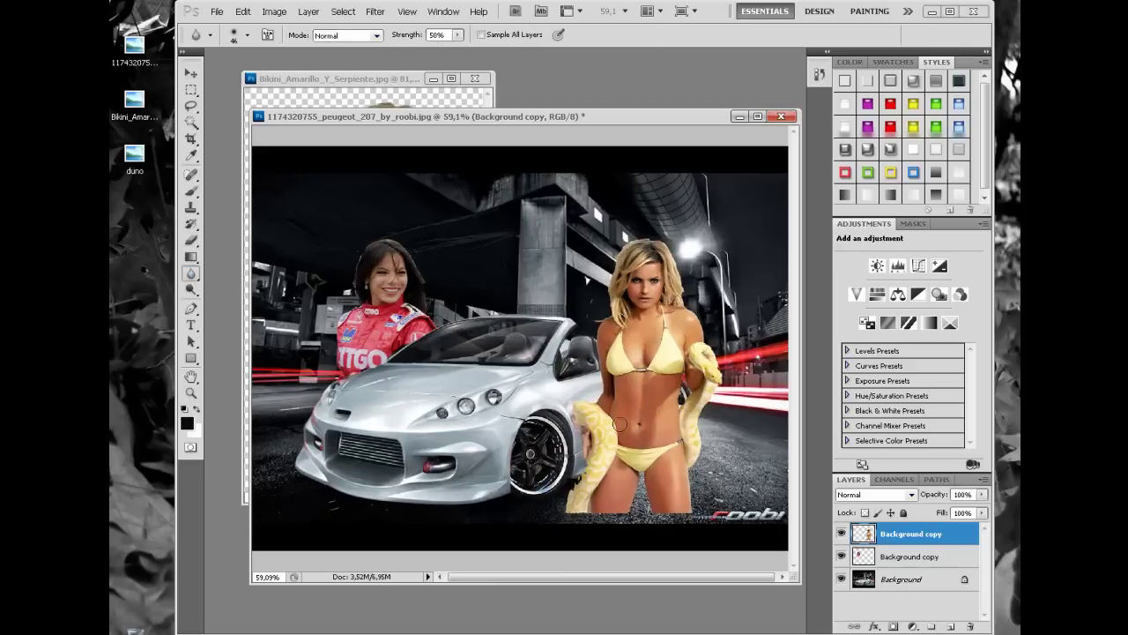
- Blur the snake woman's edges along the snake and bottom, then close the bikini document unsaved
mouse_move(605, 412)
left_mouse_down()
mouse_move(583, 482)
mouse_move(598, 513)
left_mouse_up()
left_click_drag(659, 520, 699, 521)
left_click(476, 89)
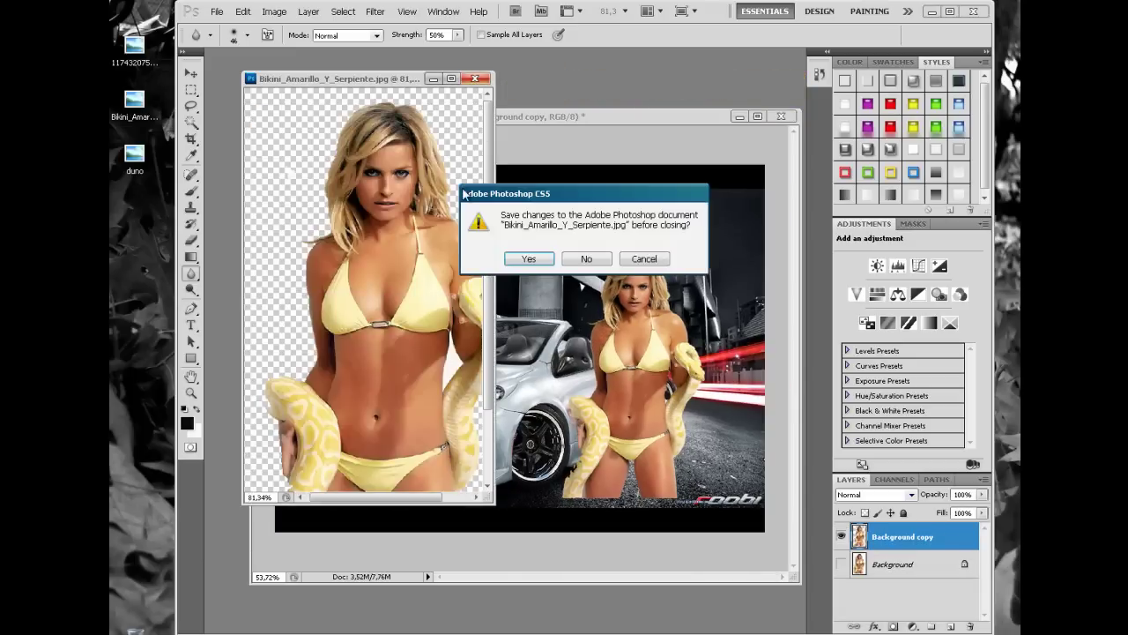
left_click(586, 259)
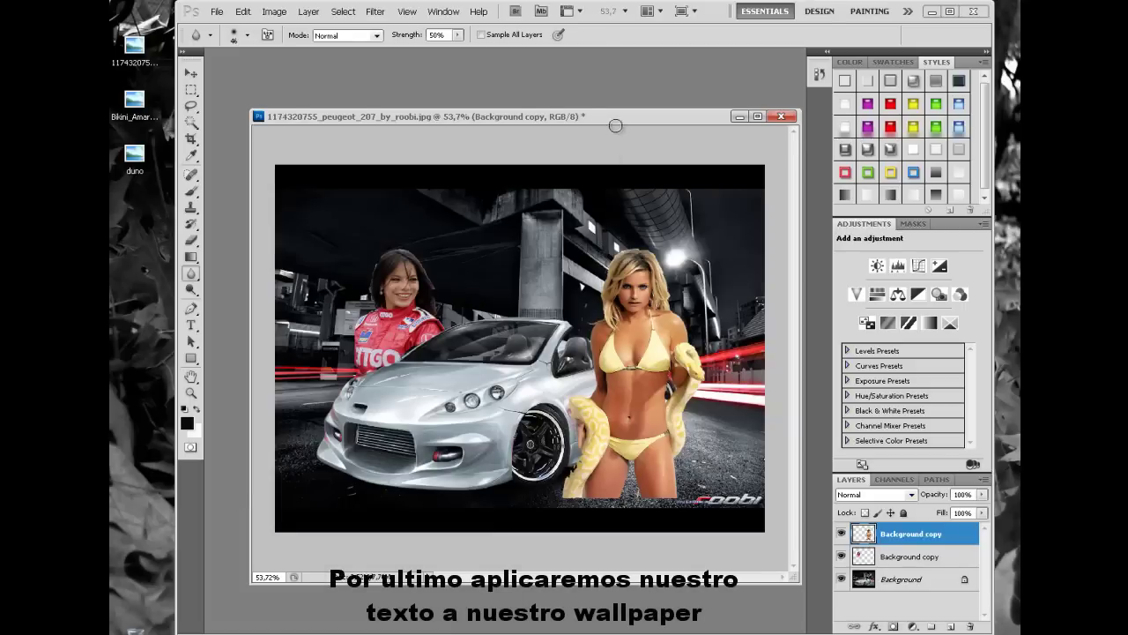
left_click_drag(615, 125, 609, 93)
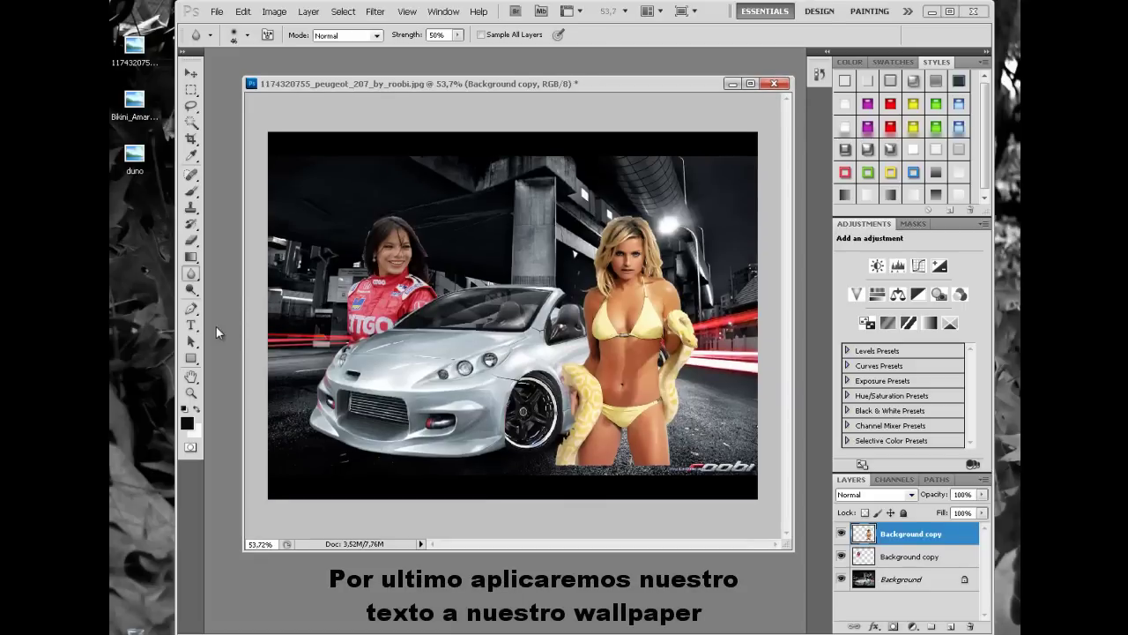
- Type 'Photoshop CS5' at the top-left of the car composite in Imprint MT Shadow 48 pt
left_click(191, 325)
left_click(289, 257)
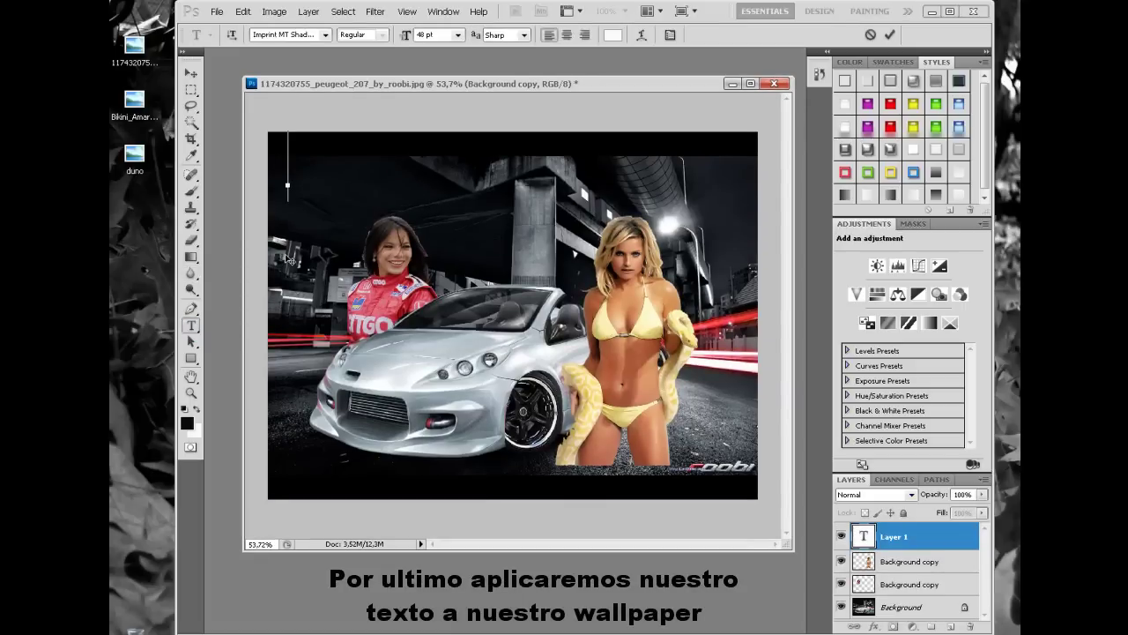
type("Ph")
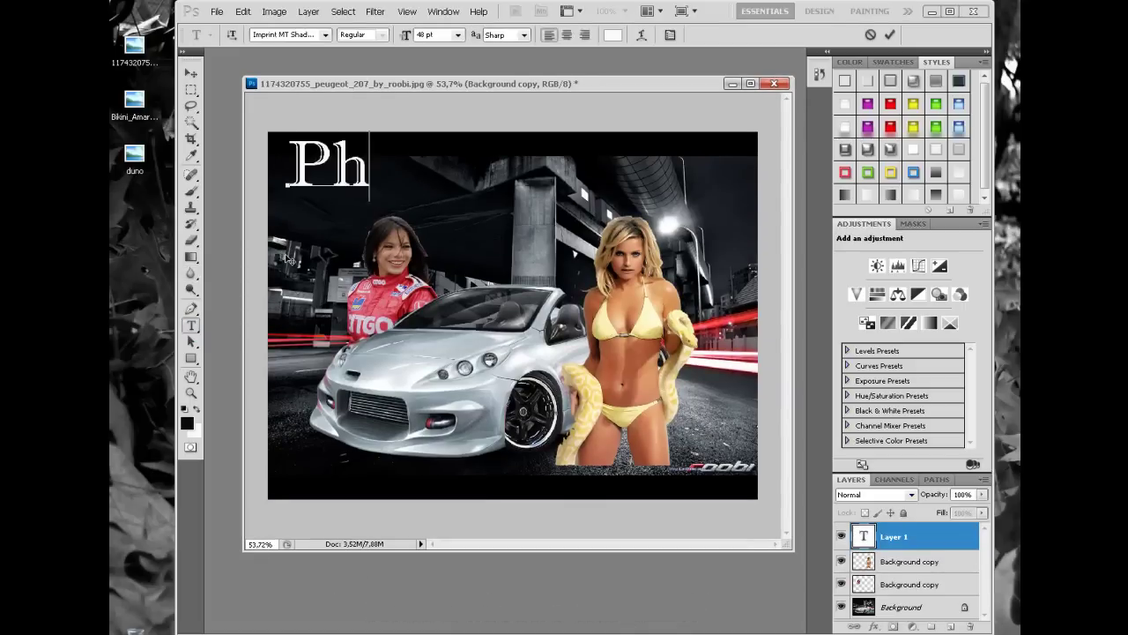
type("otosh")
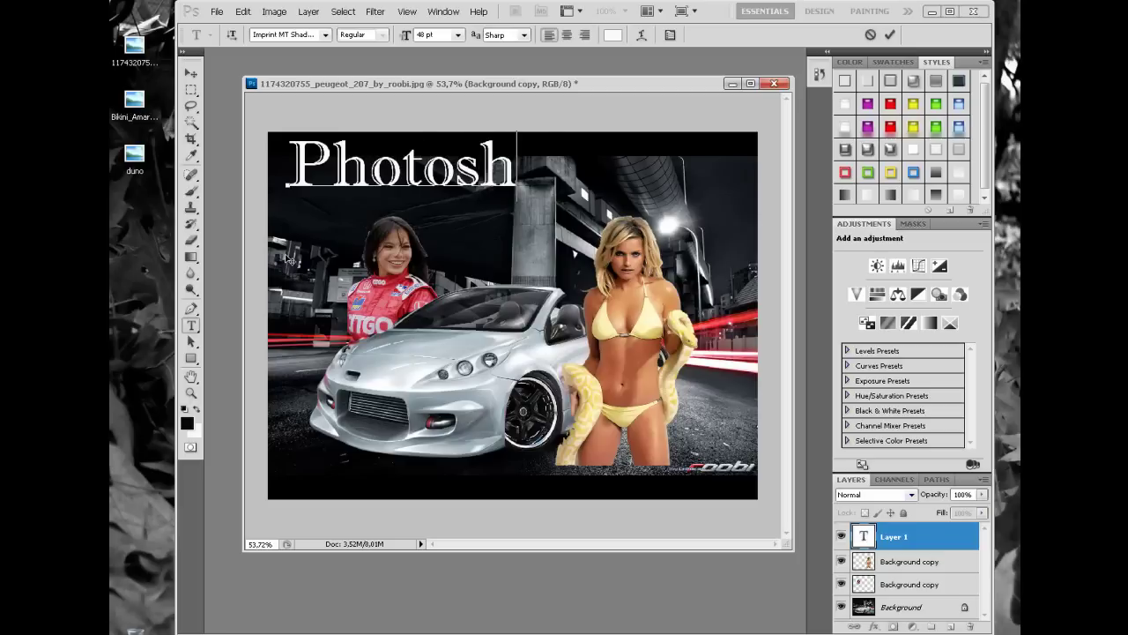
type("op C")
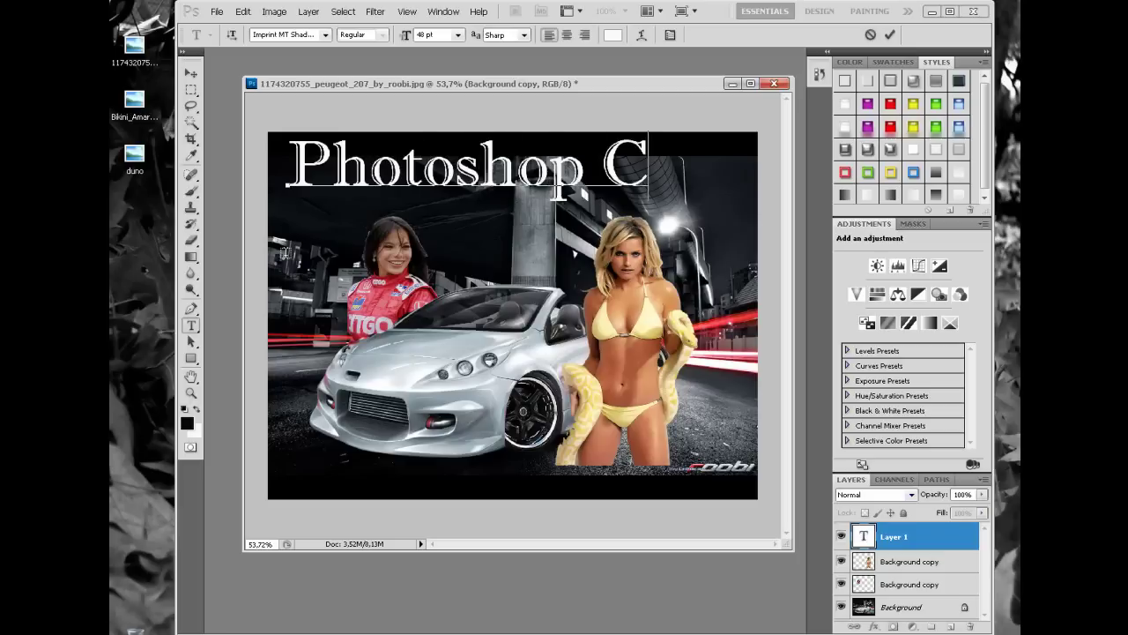
type("S5")
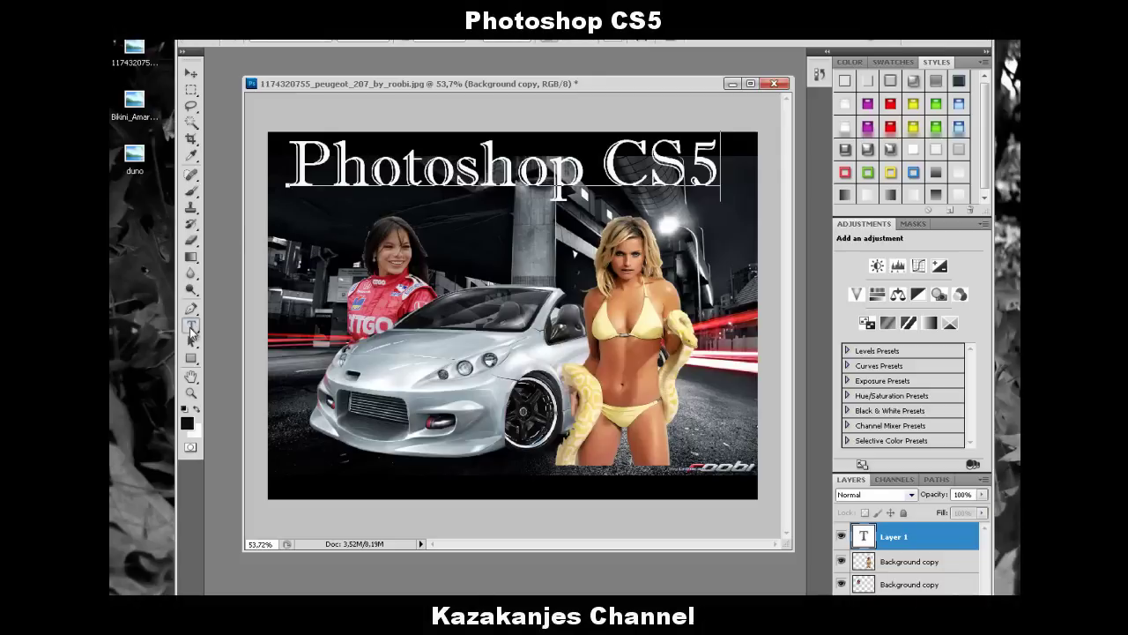
- Add a second 'Photoshop CS5' line below the title and give it a red shadowed style
left_click(190, 73)
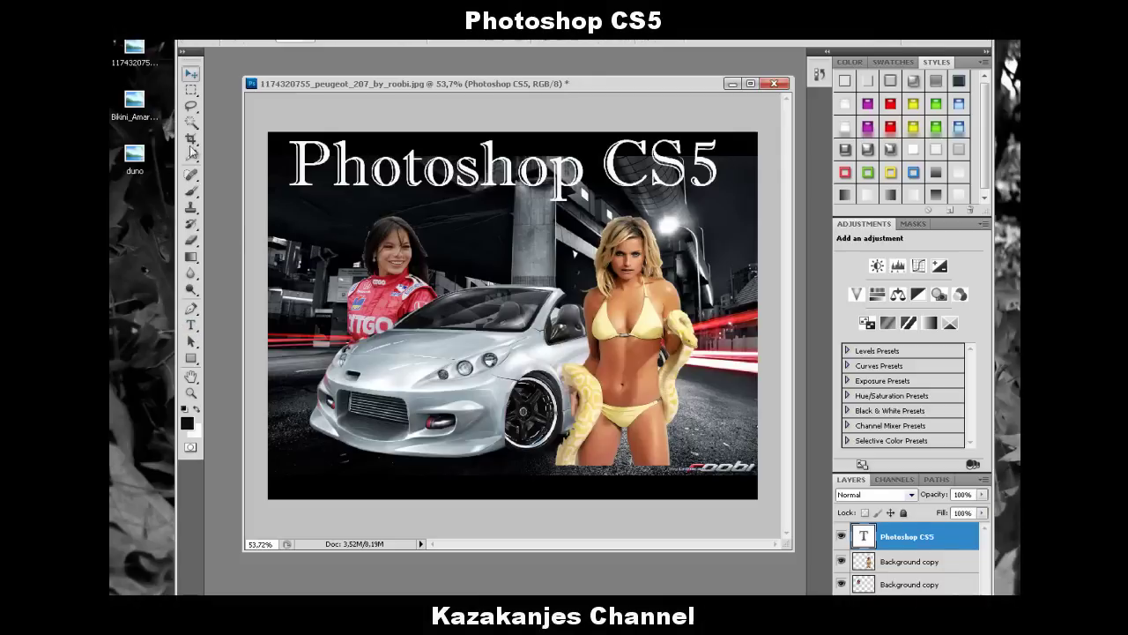
left_click(192, 326)
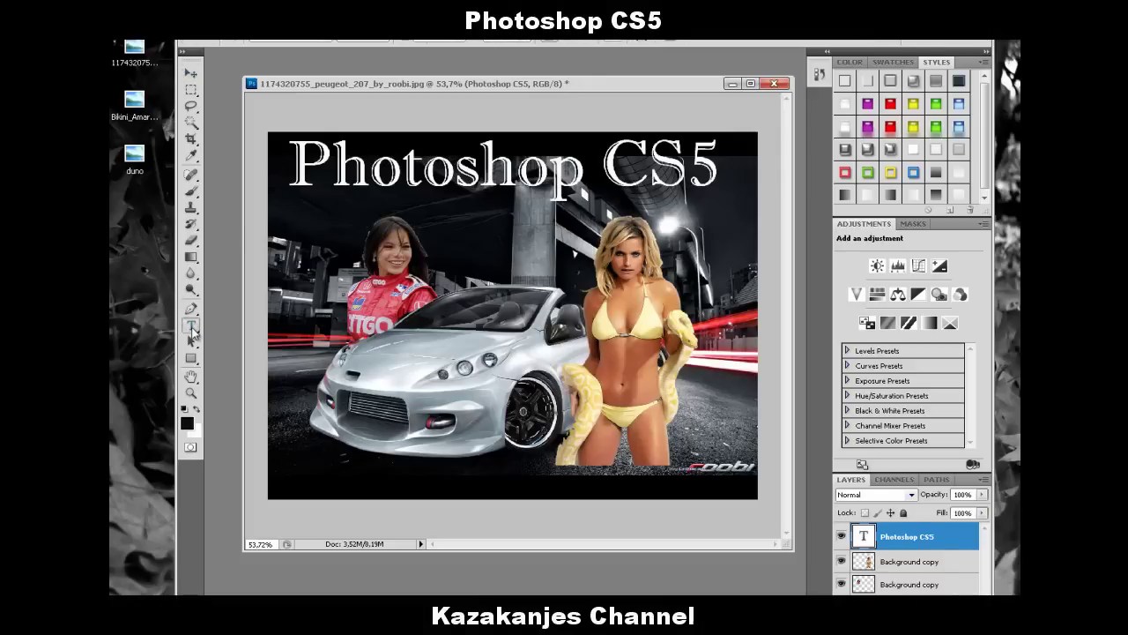
left_click(283, 220)
type("P")
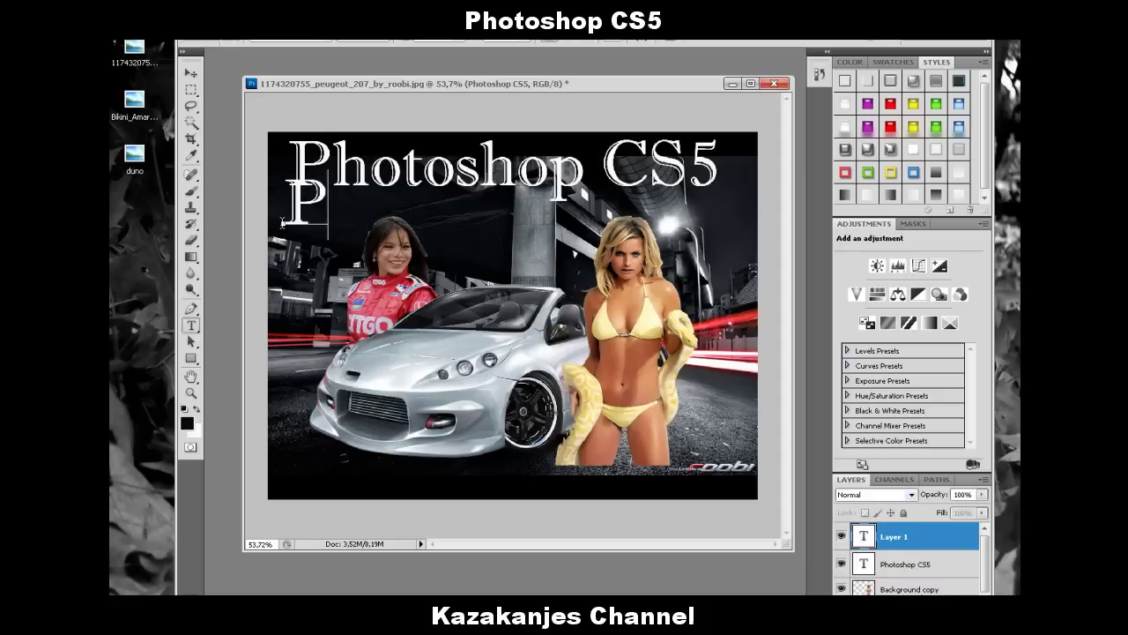
type("hotosh")
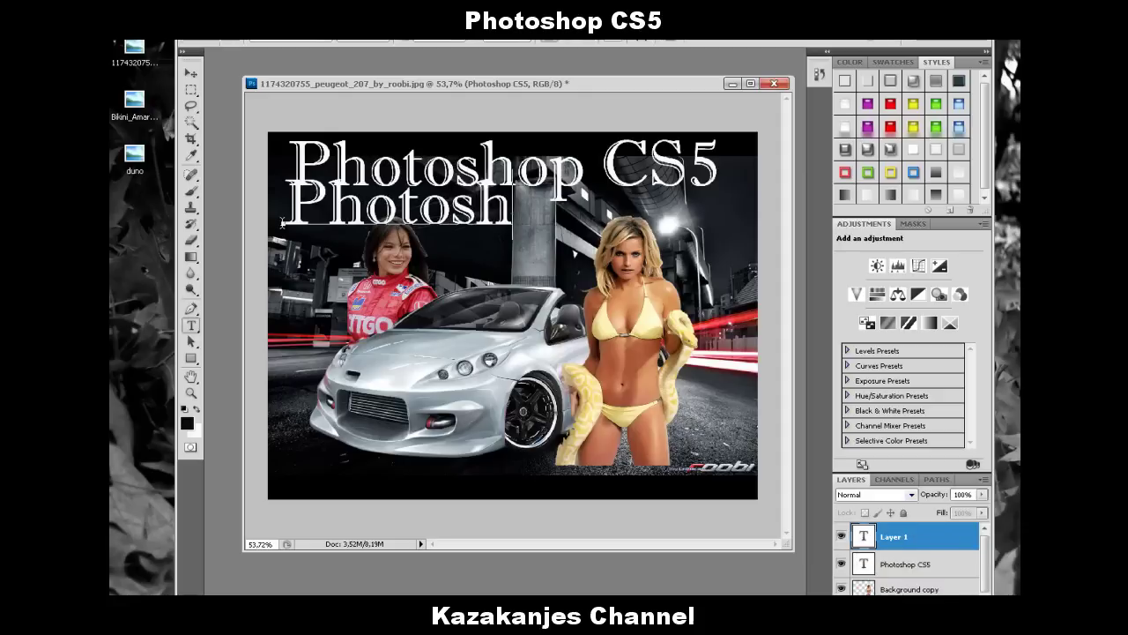
type("op")
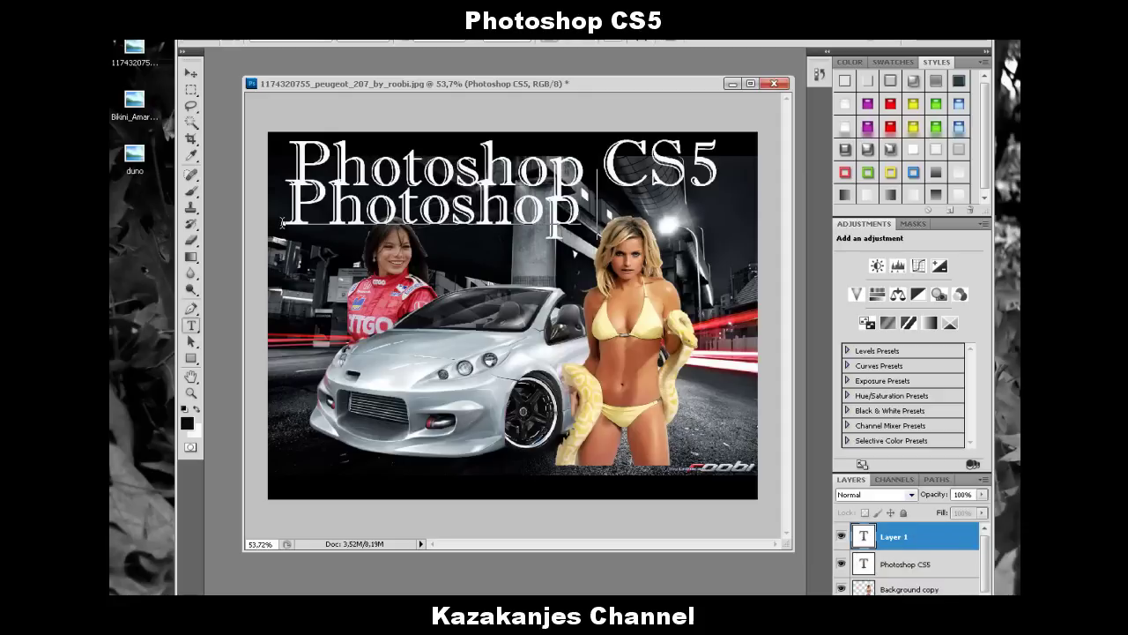
type(" CS")
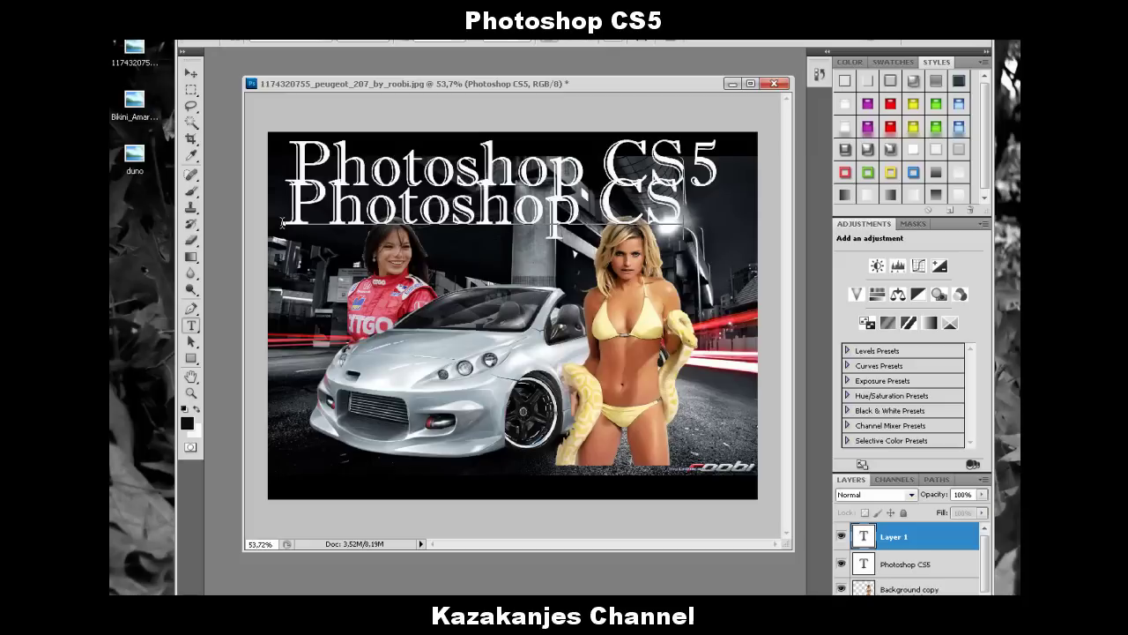
type("5")
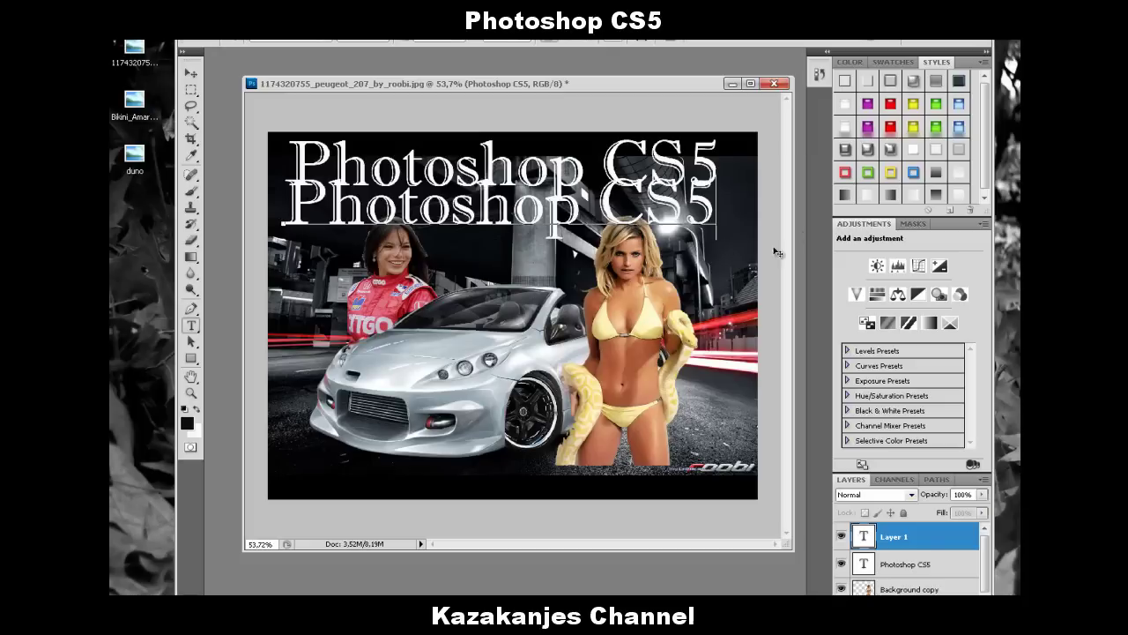
left_click(845, 171)
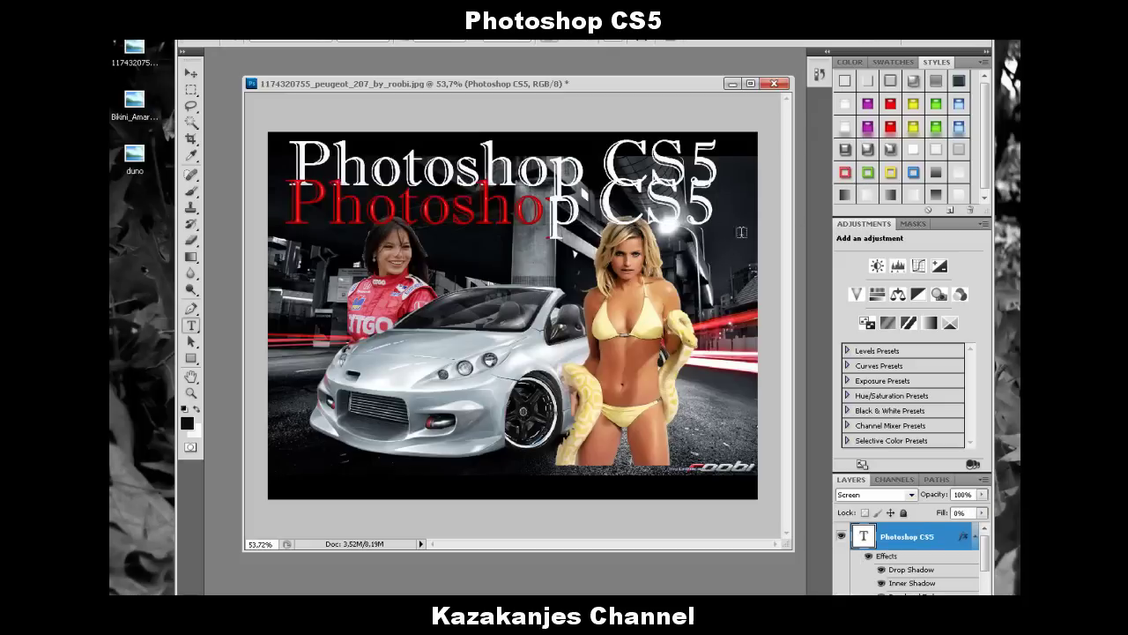
- Move the red title under the white one and stack the plain text layer above it
left_click(191, 73)
left_click_drag(480, 227, 475, 190)
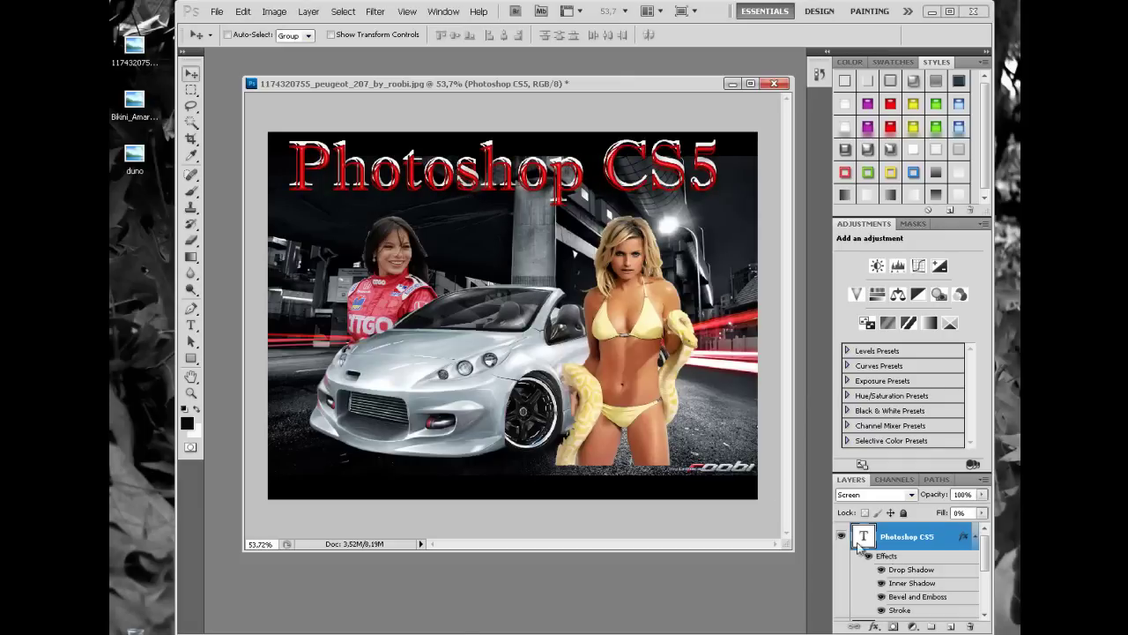
left_click(975, 536)
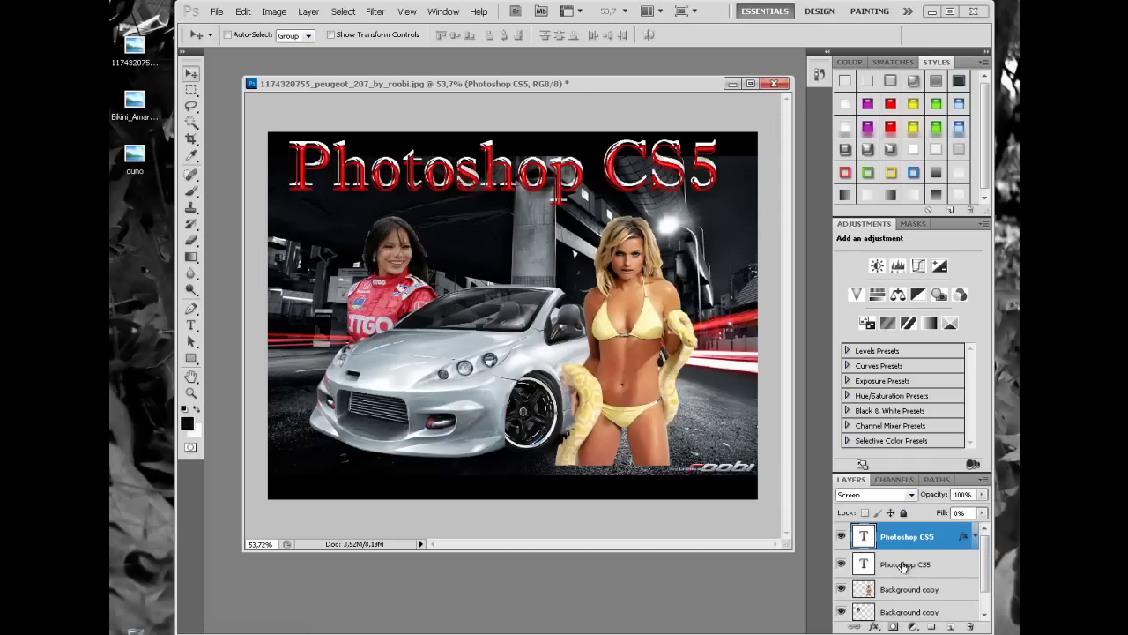
left_click_drag(904, 565, 905, 527)
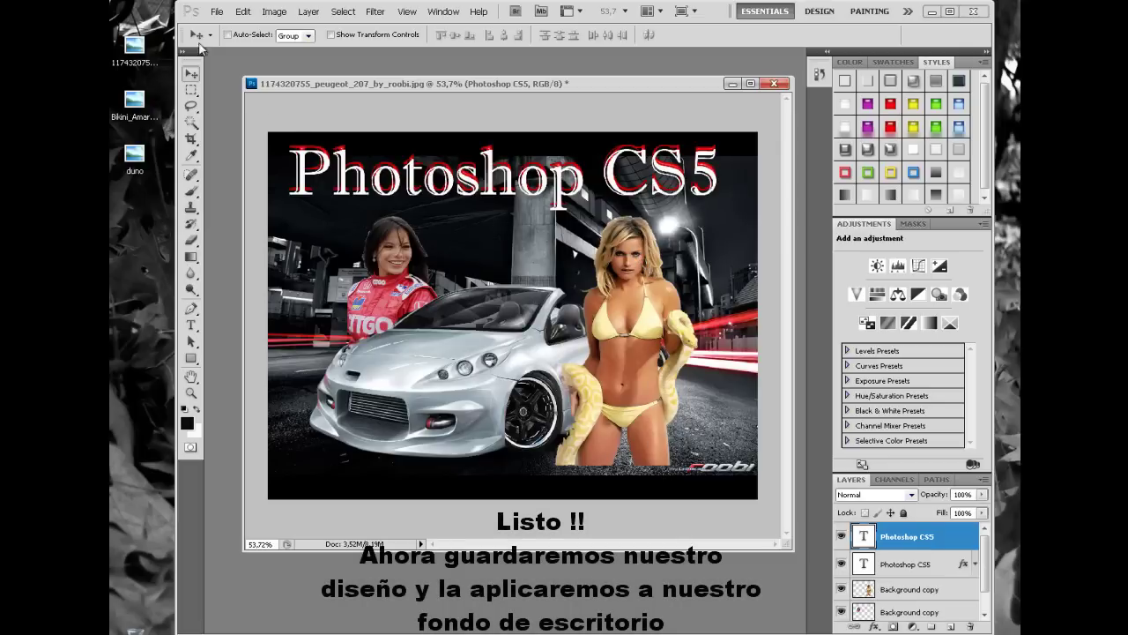
- Save the design to the desktop as JPEG 'photoshop wallpaper' at quality 12 (Maximum)
left_click(217, 13)
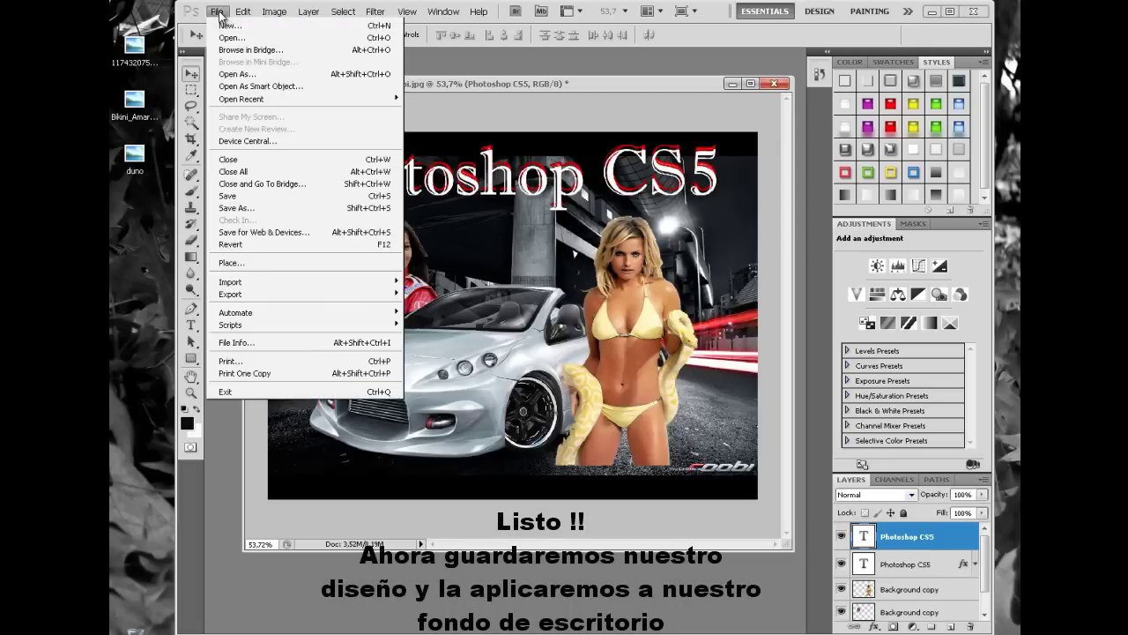
left_click(260, 210)
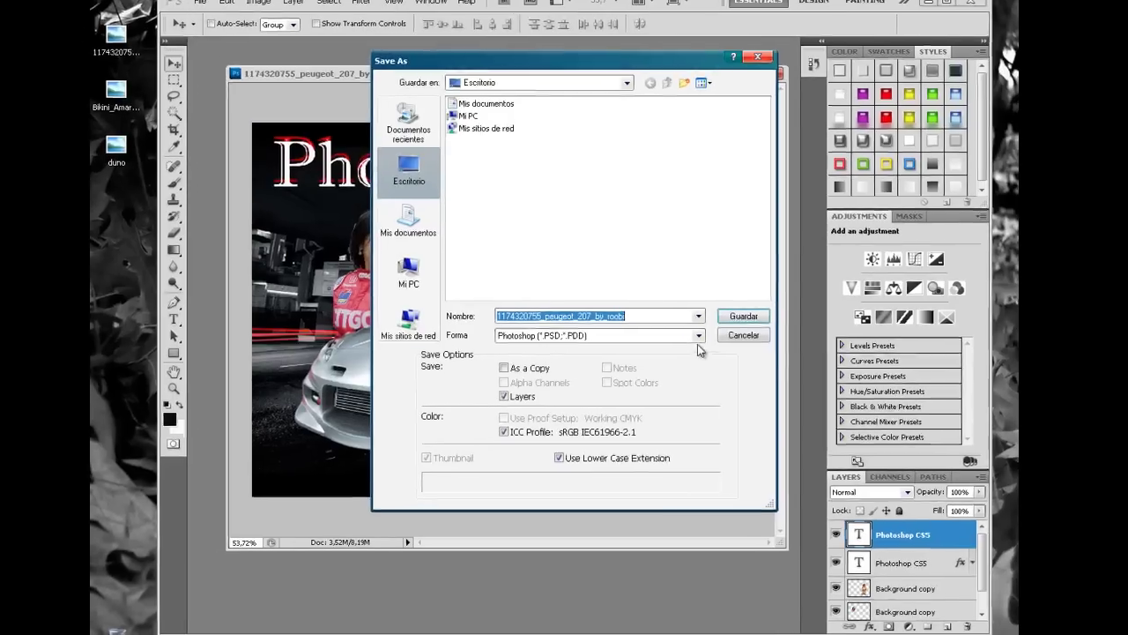
left_click(705, 340)
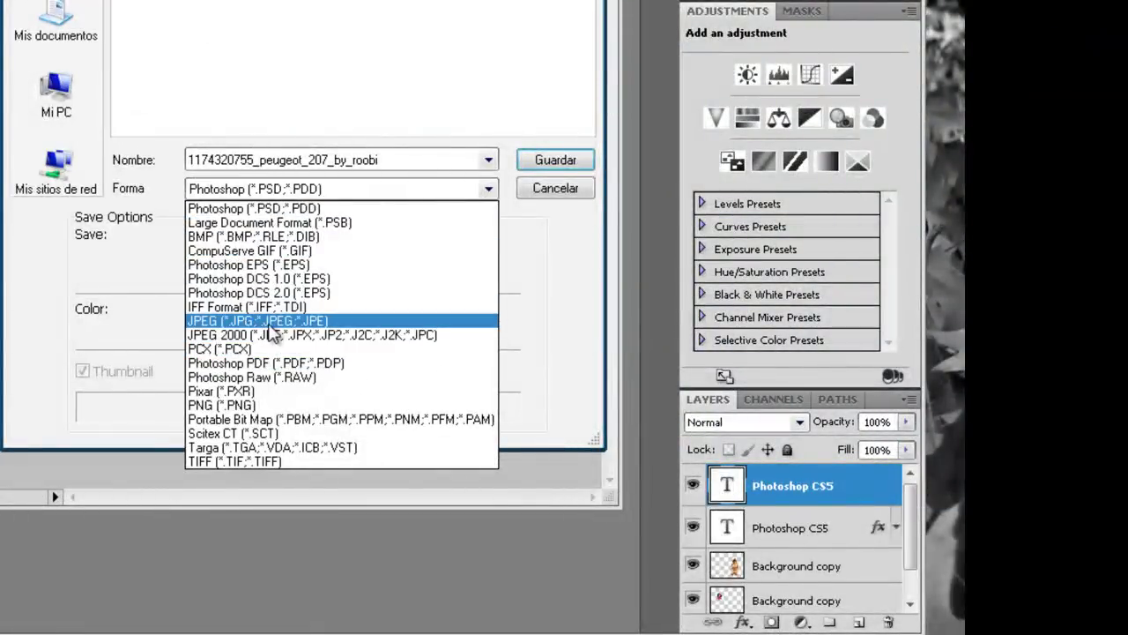
left_click(269, 322)
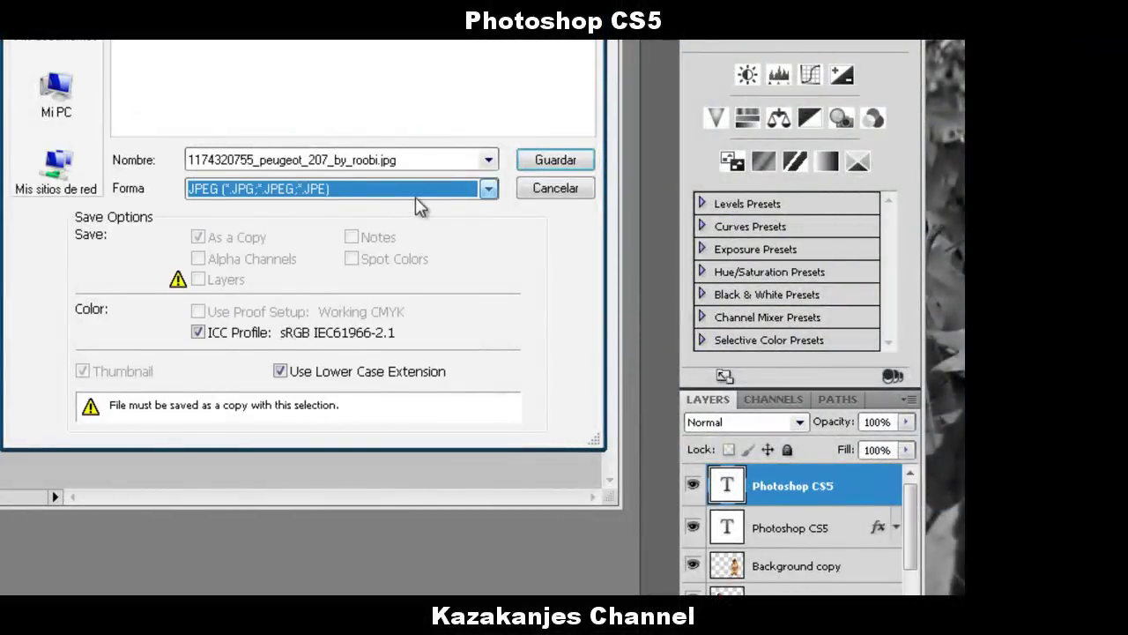
left_click(405, 159)
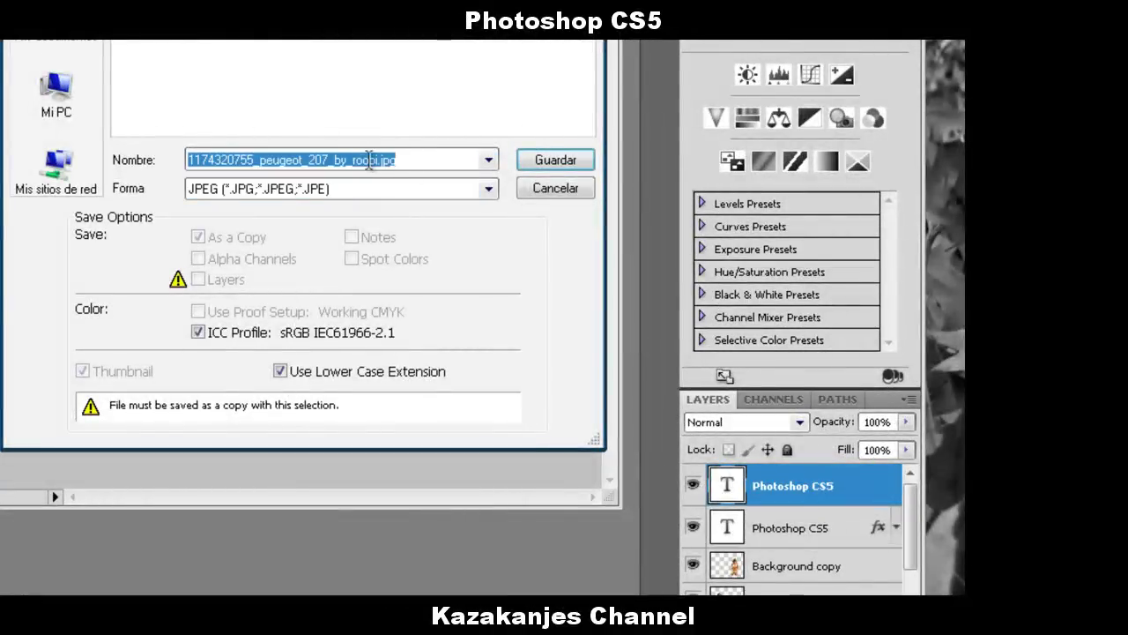
type("p")
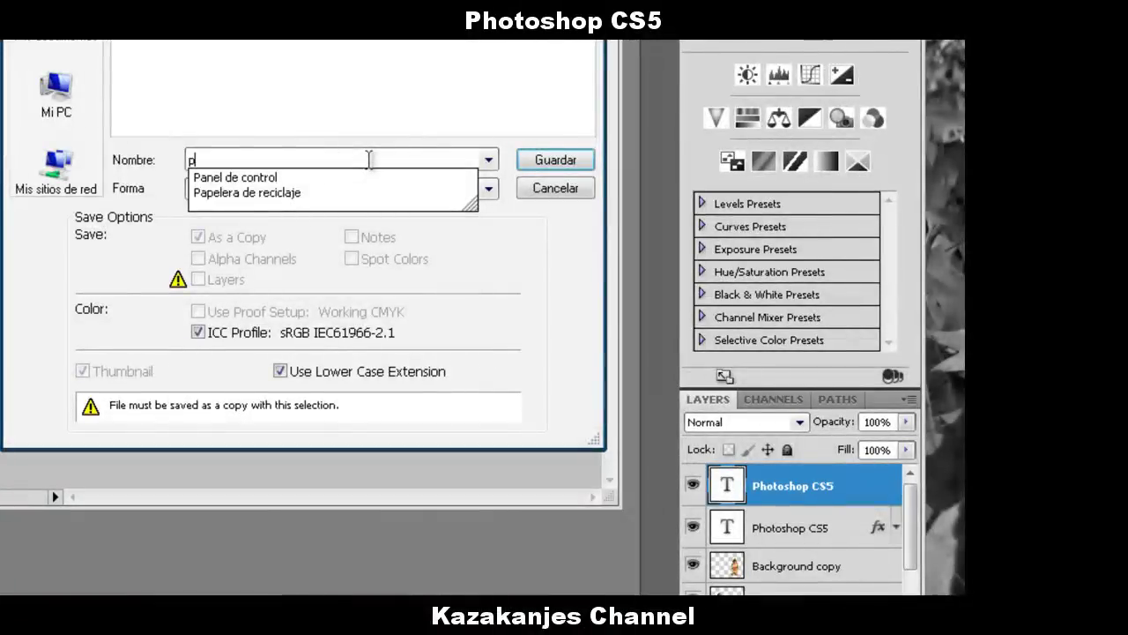
type("hotoshop")
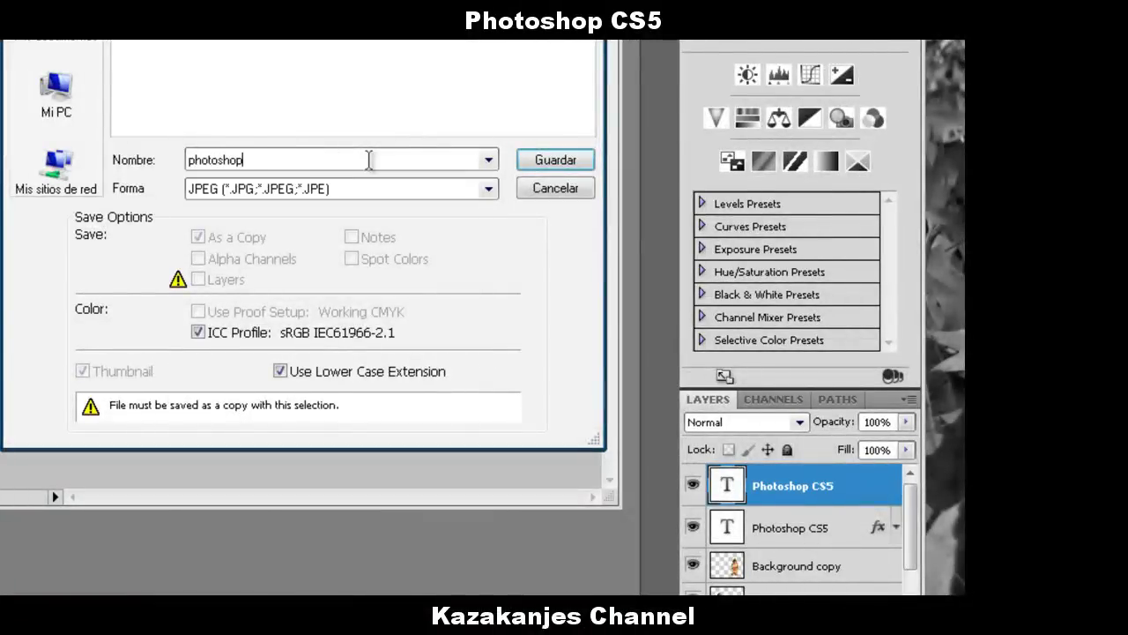
type(" wallpa")
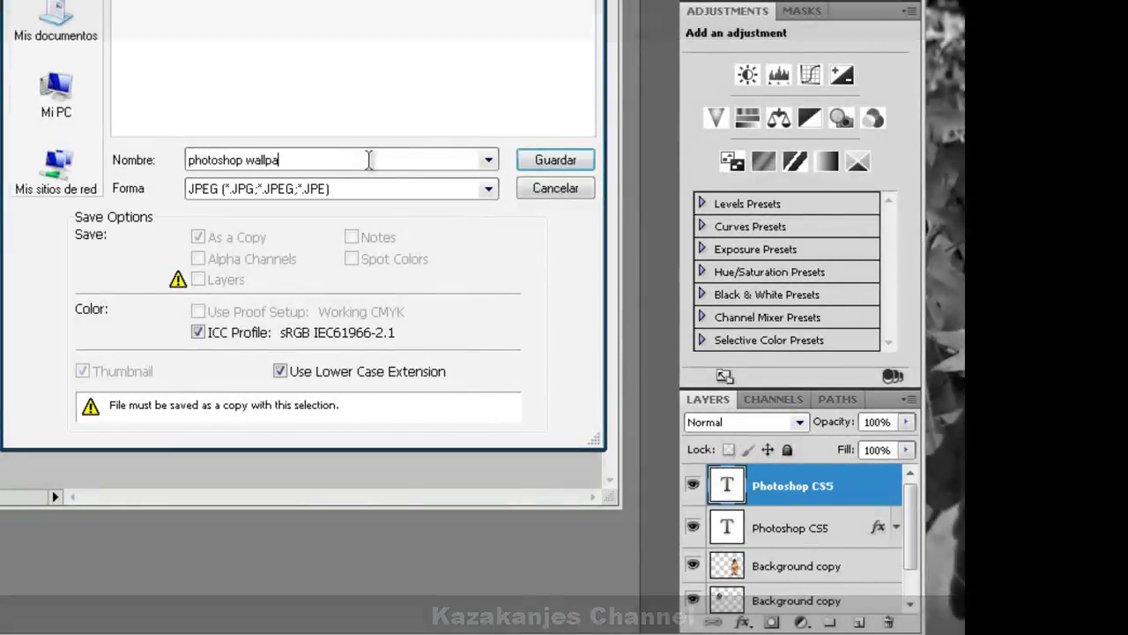
type("per")
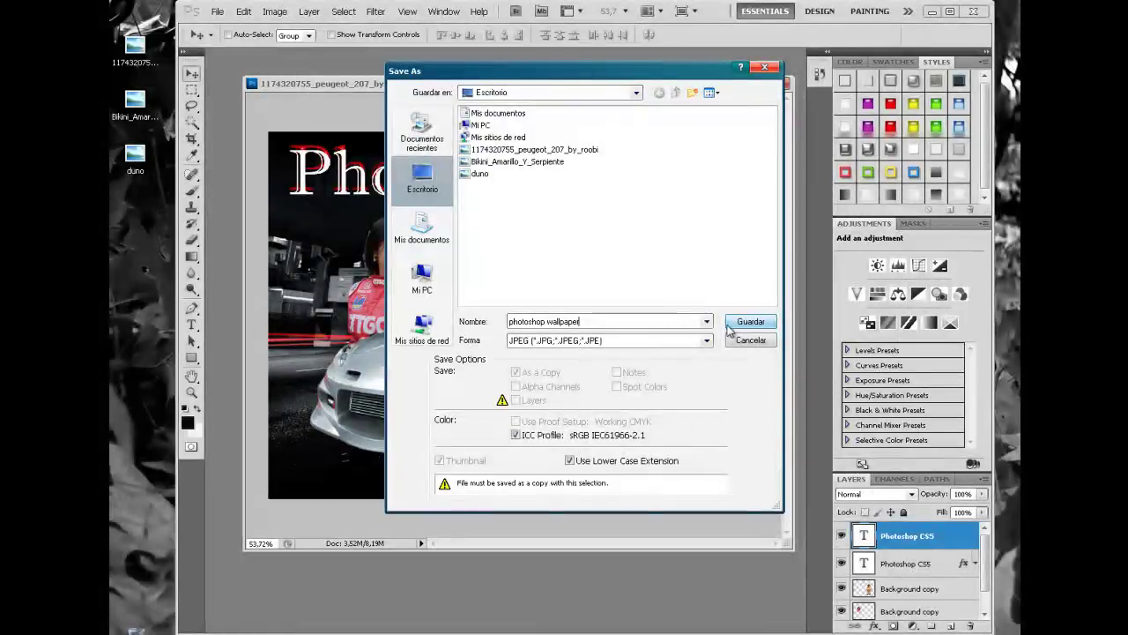
left_click(739, 325)
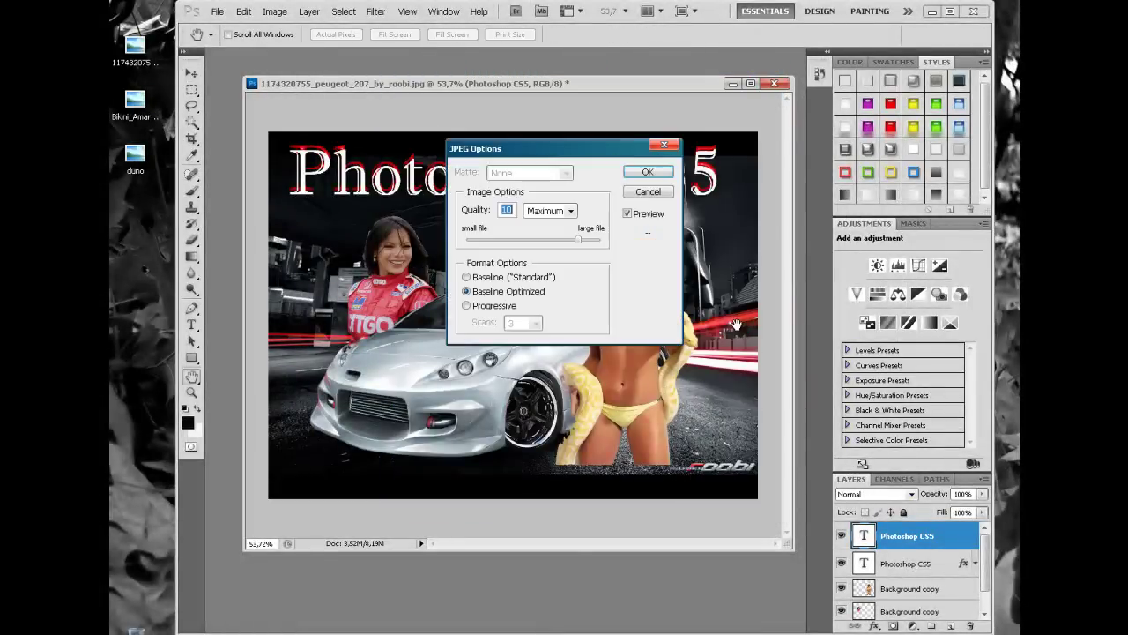
type("1")
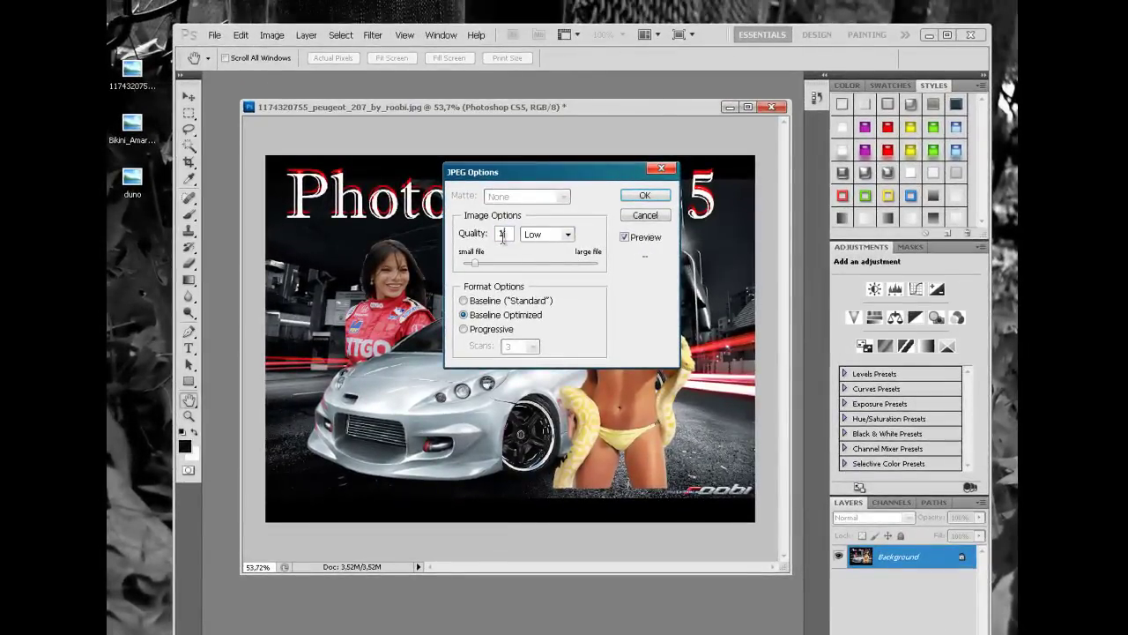
type("2")
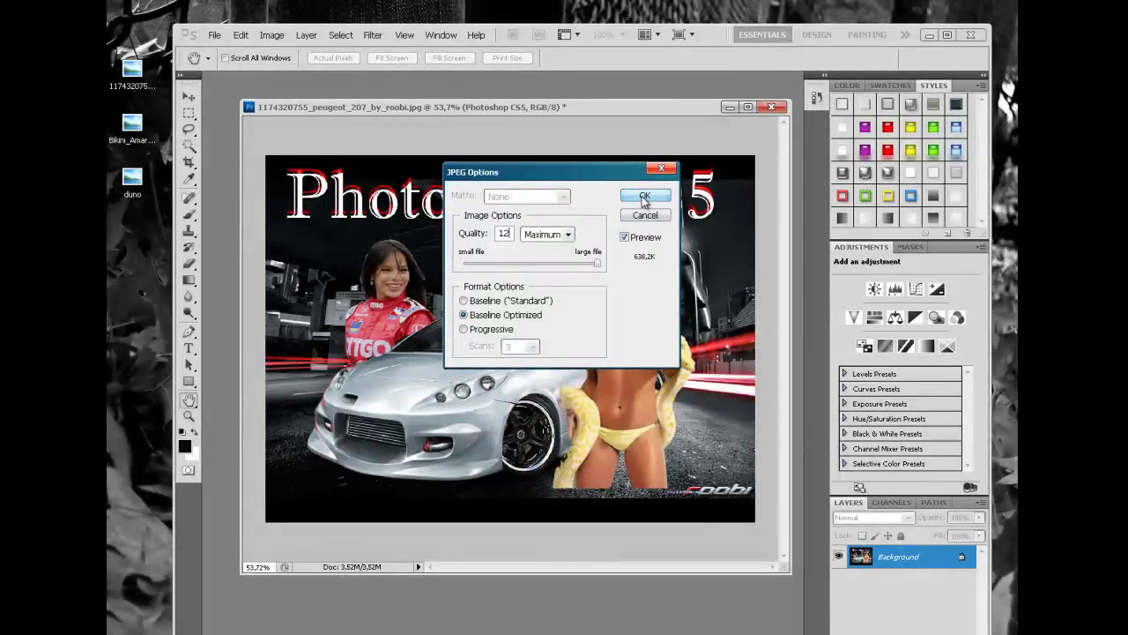
left_click(644, 198)
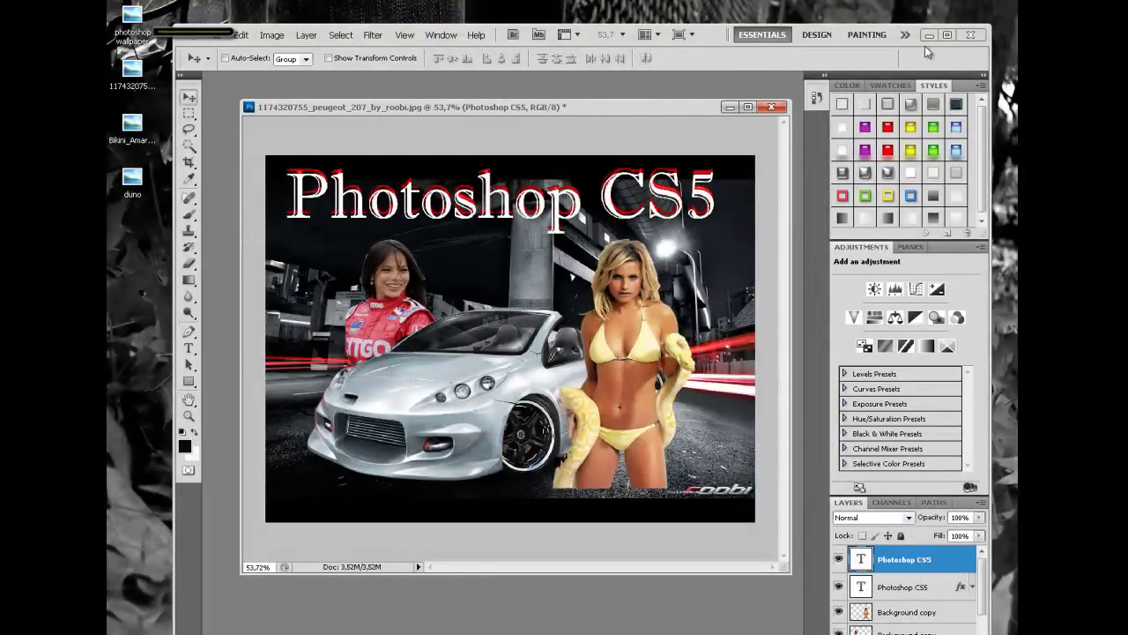
- Quit Photoshop and preview 'photoshop wallpaper' from the desktop in Vista previa
key("ctrl+q")
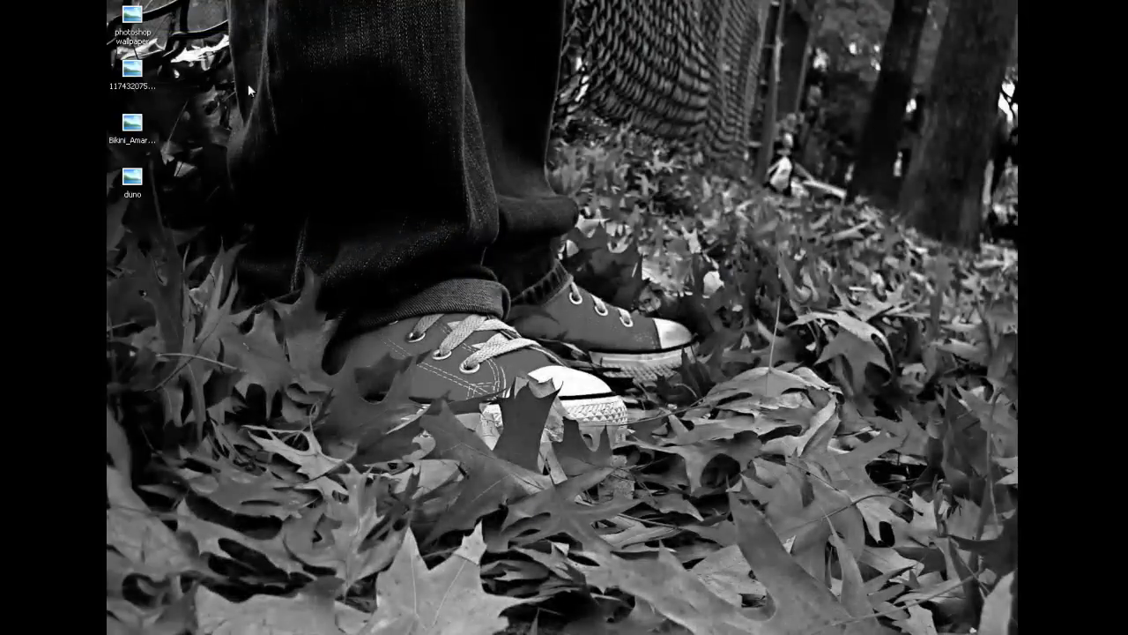
left_click(129, 21)
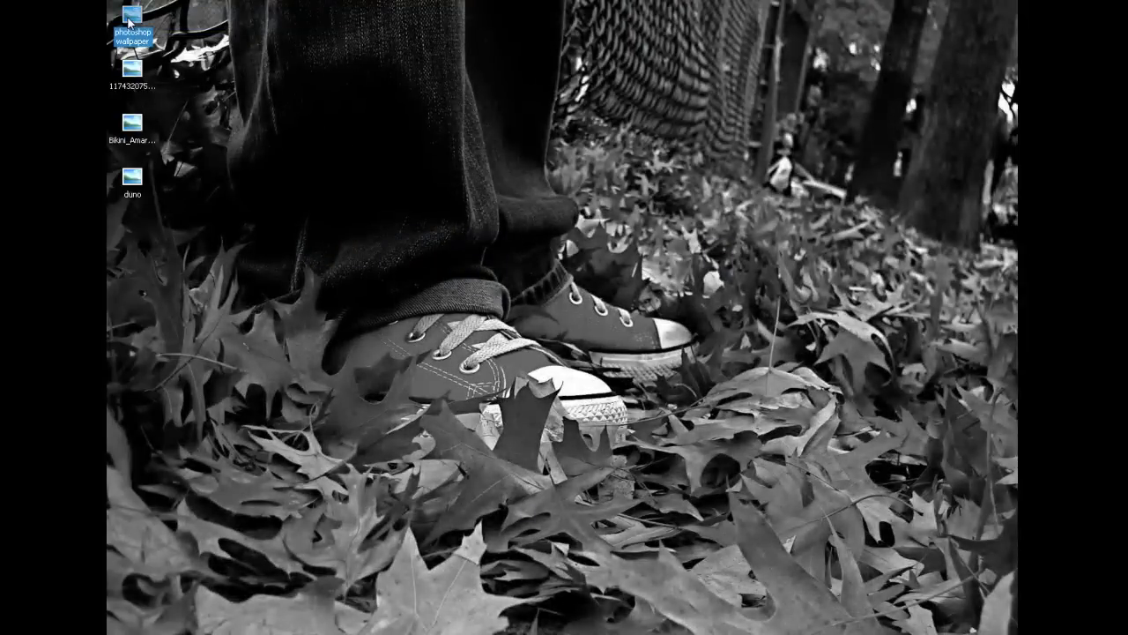
right_click(131, 22)
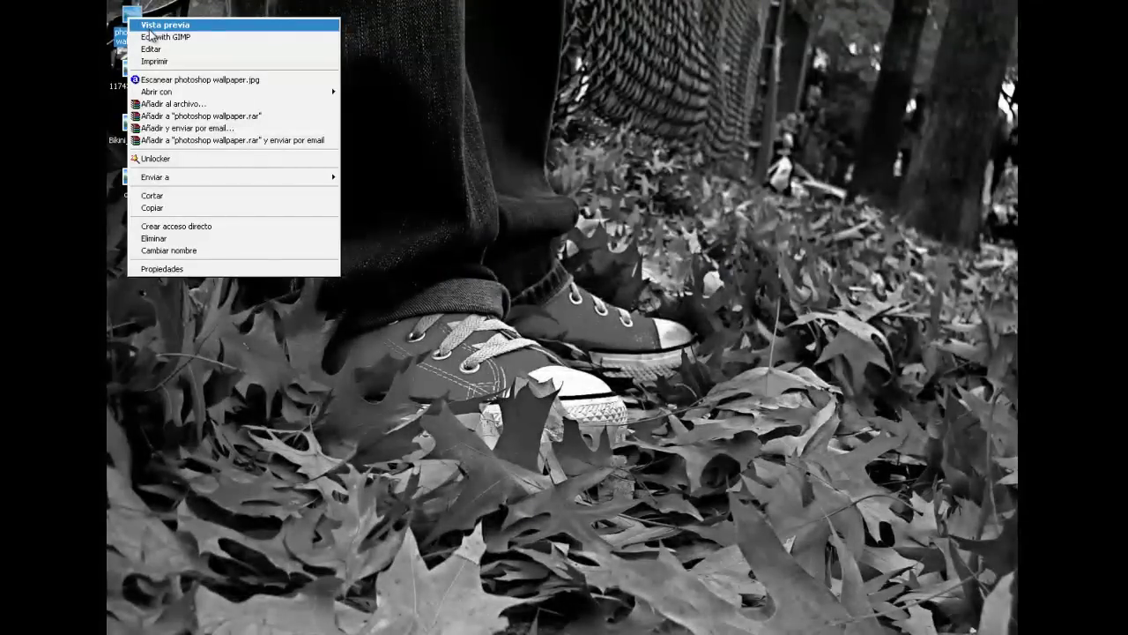
left_click(150, 26)
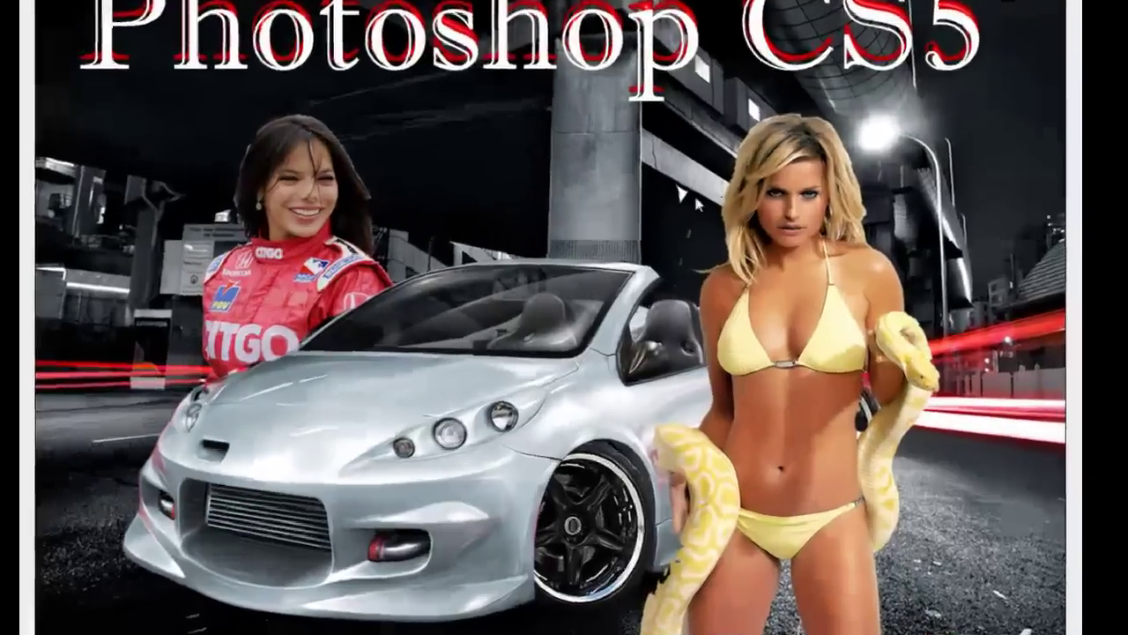
- Set the previewed image as the desktop background and close the viewer
right_click(635, 142)
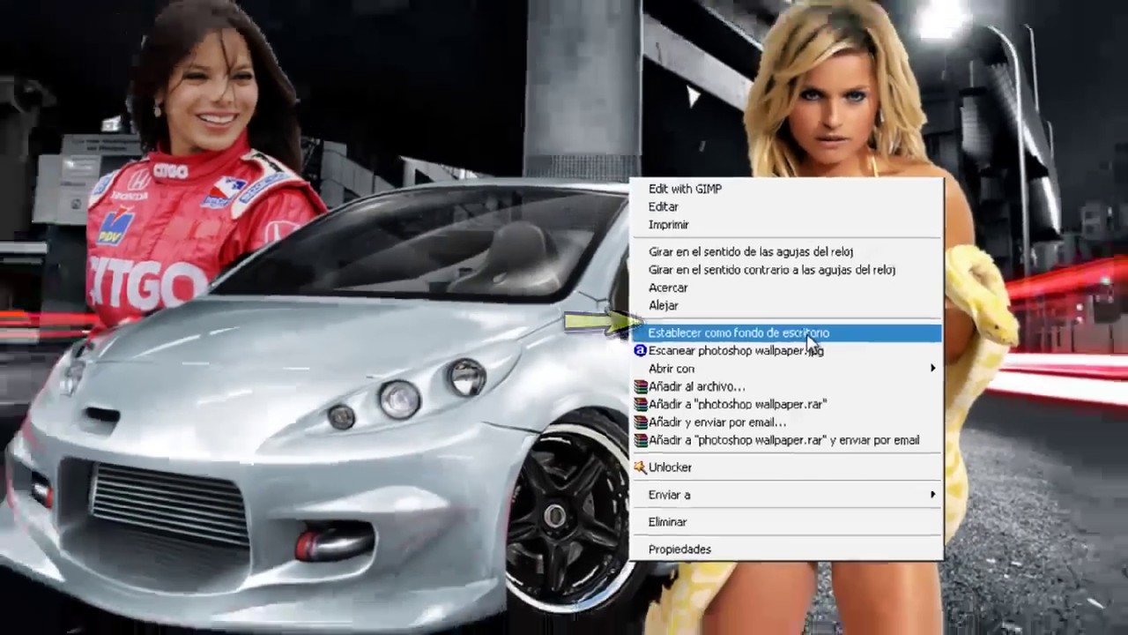
left_click(837, 322)
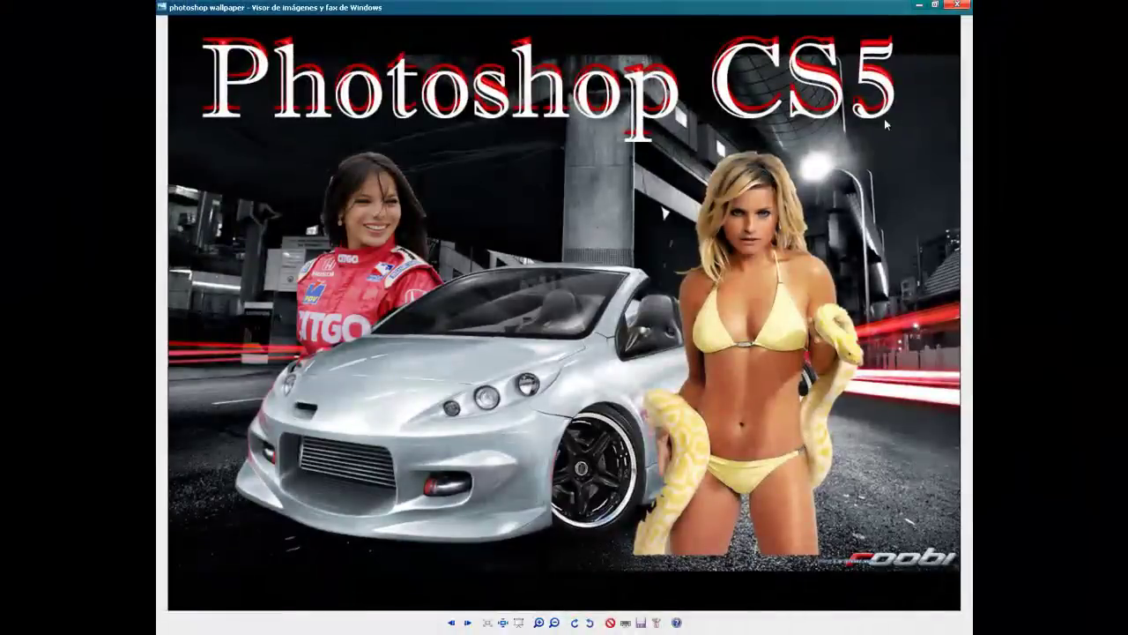
left_click(957, 4)
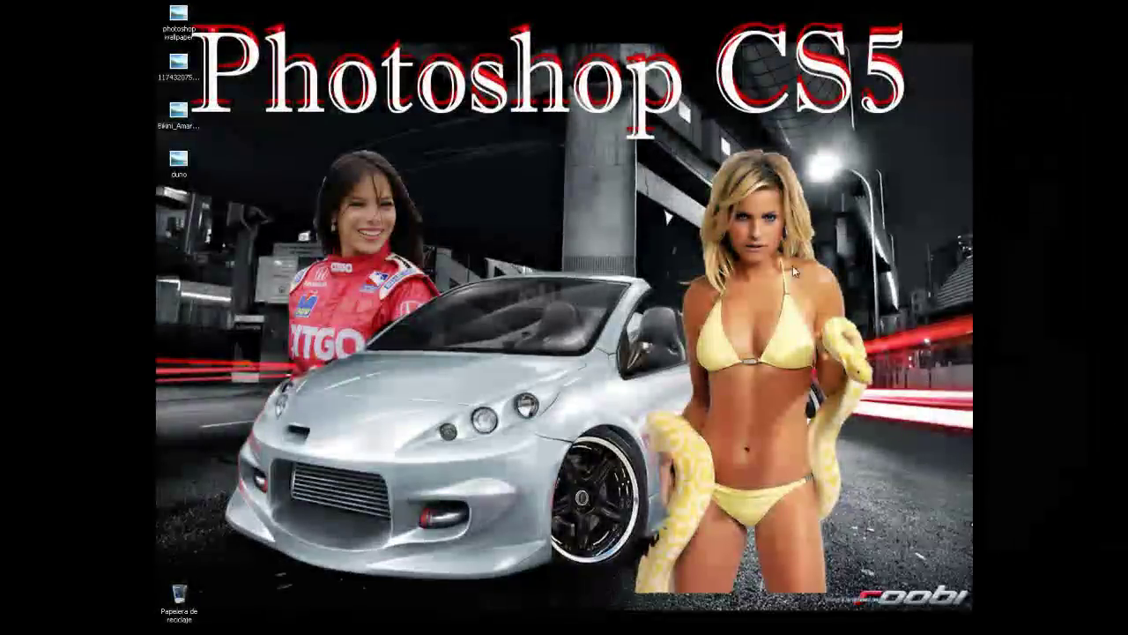